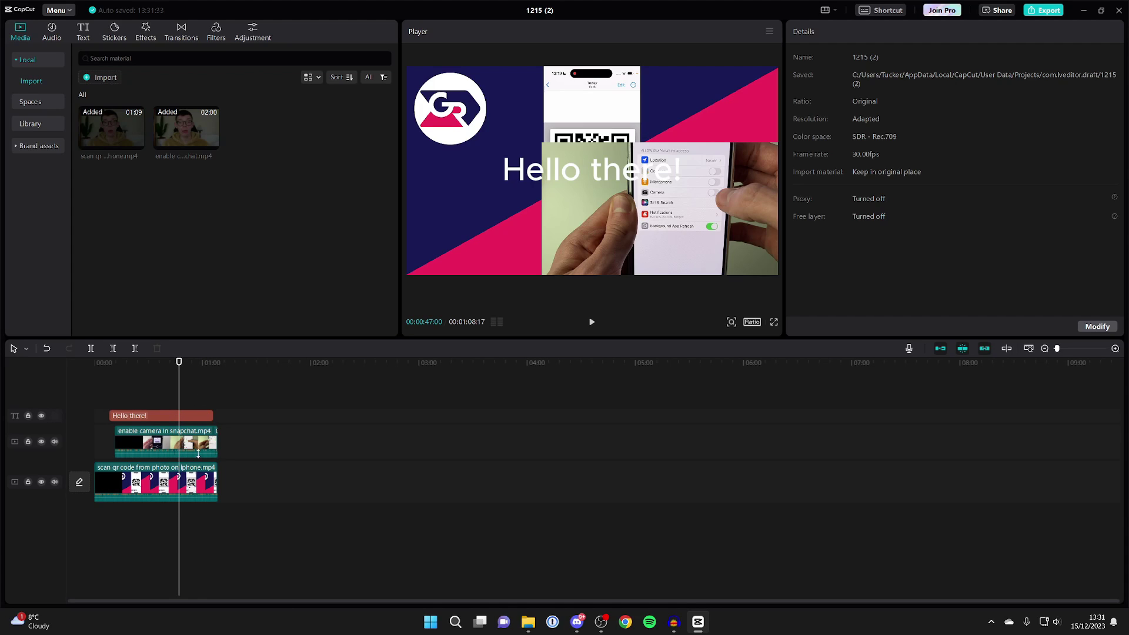
Step: Move the playhead near the one-minute mark and open Project settings for 1215 (2)
{"action": "left_click", "coordinate": [204, 402]}
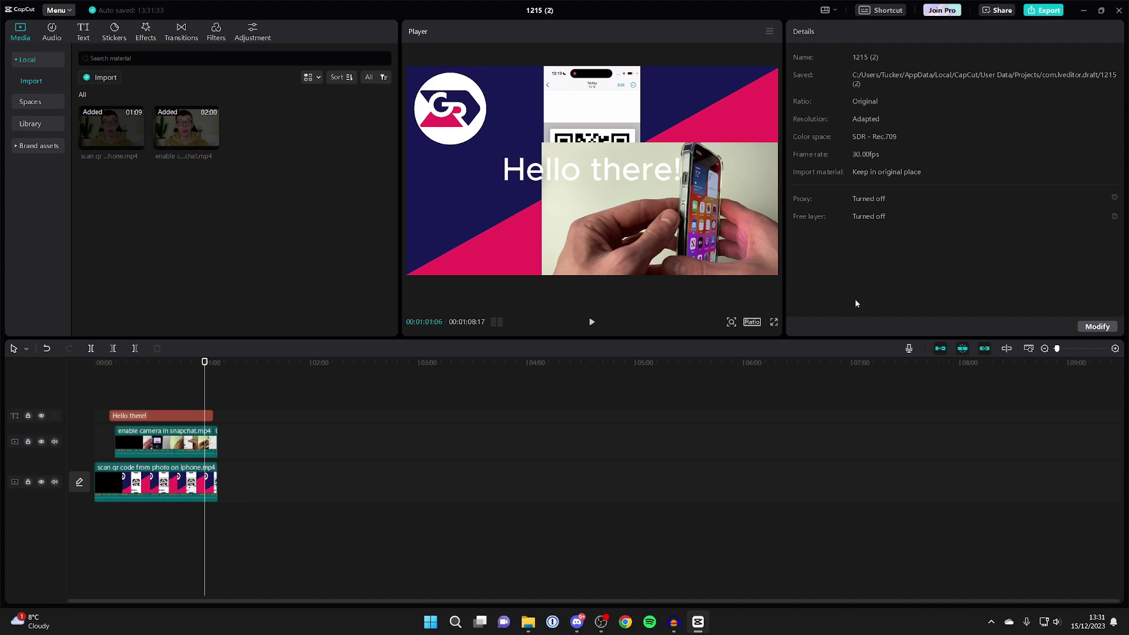
{"action": "left_click", "coordinate": [1102, 330]}
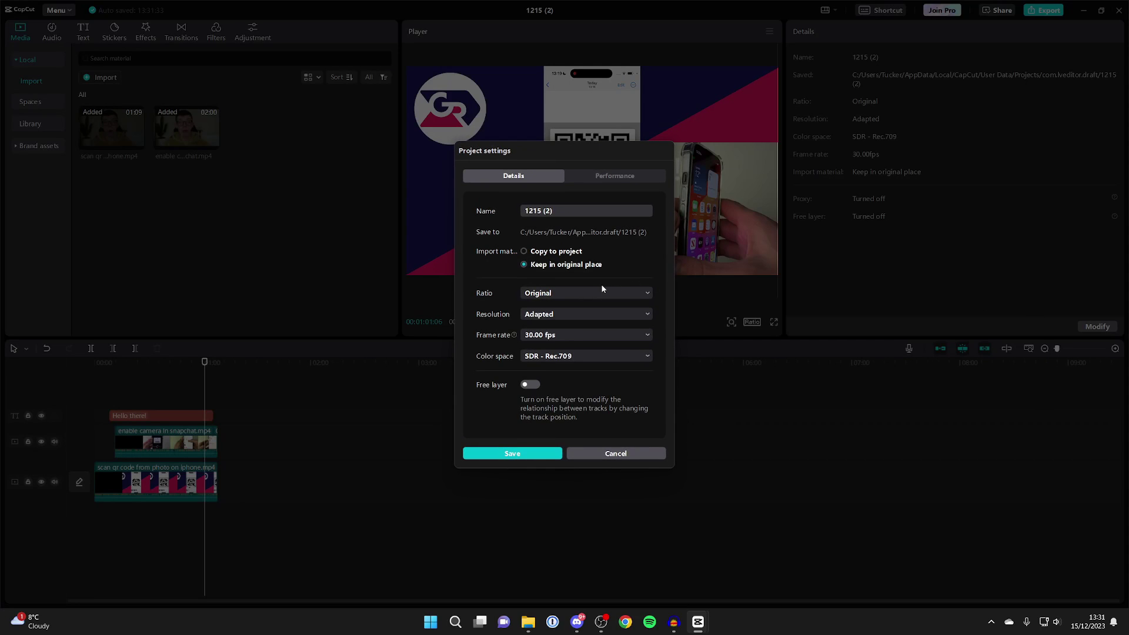
Step: Set Import material to 'Copy to project' and save the project settings
{"action": "left_click", "coordinate": [545, 252]}
{"action": "left_click", "coordinate": [532, 453]}
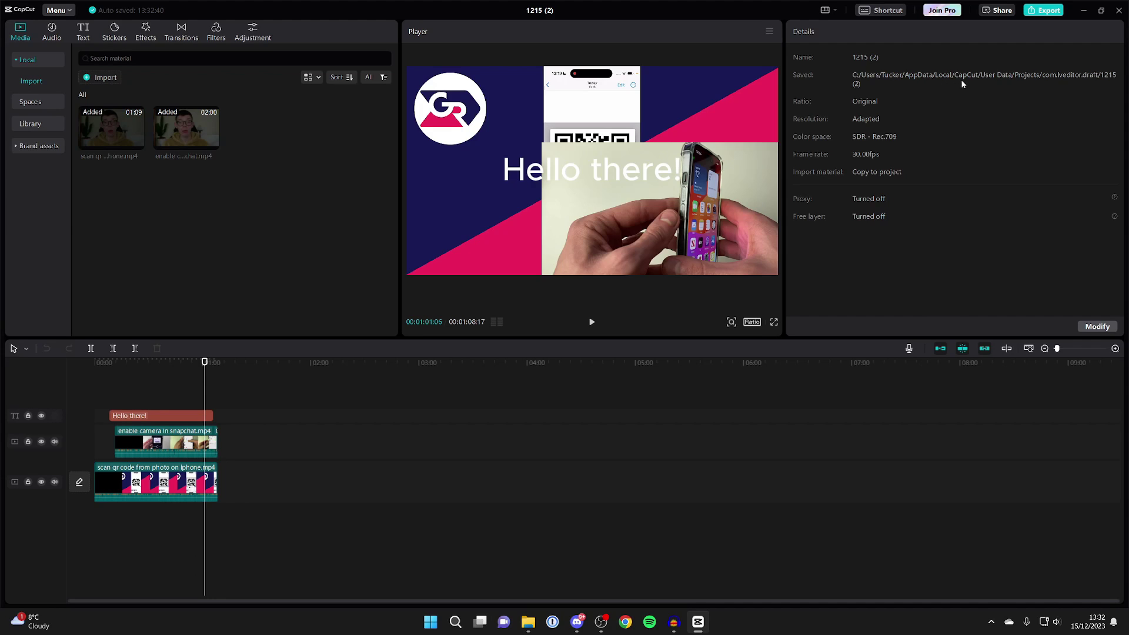
{"action": "left_click", "coordinate": [455, 621]}
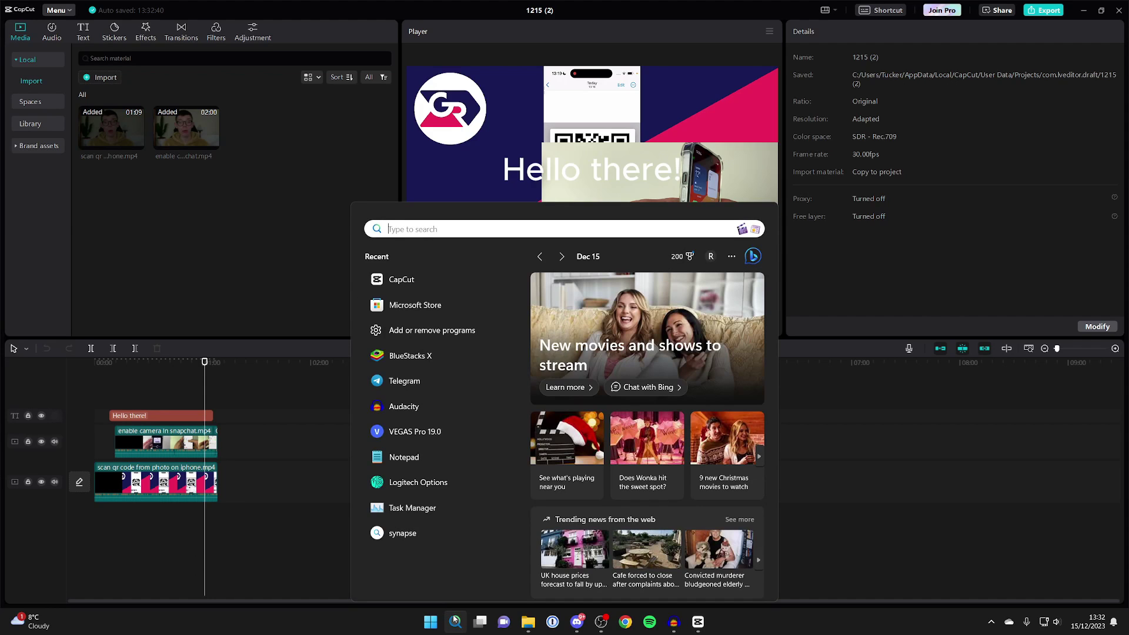
Step: Open the AppData Roaming folder with a %appdata% search and place Explorer over CapCut
{"action": "type", "text": "%app"}
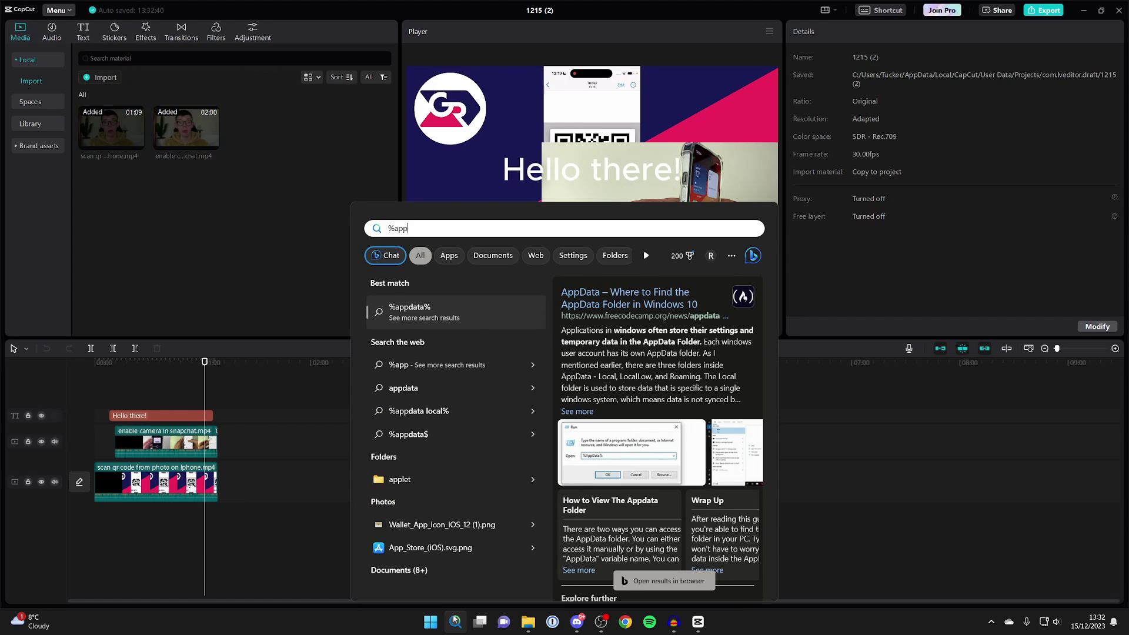
{"action": "type", "text": "data%"}
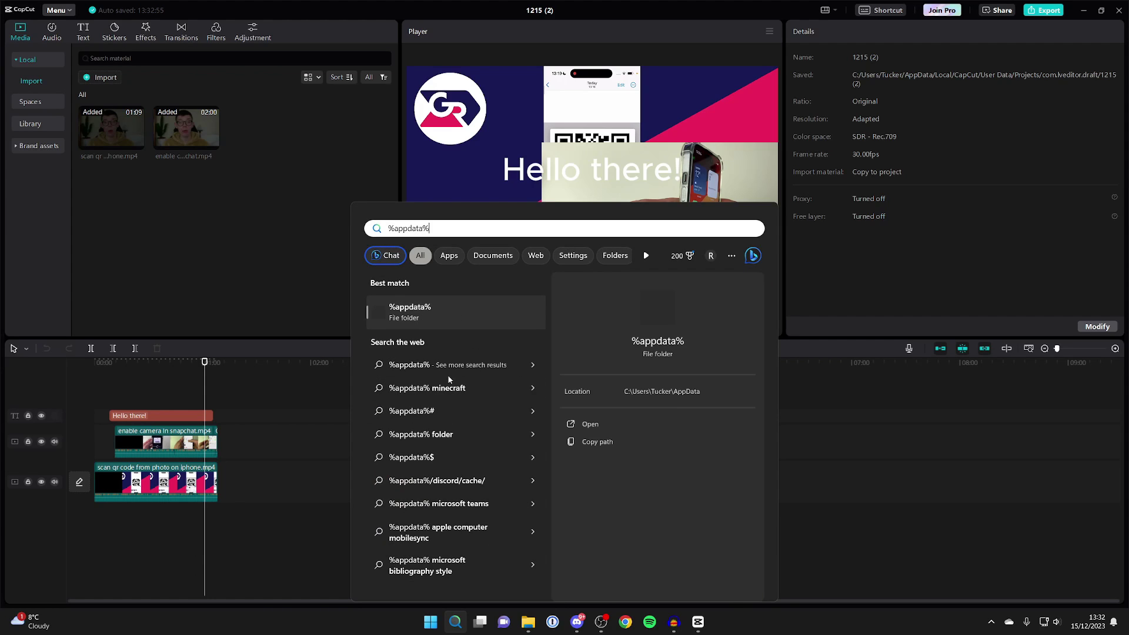
{"action": "key", "text": "Return"}
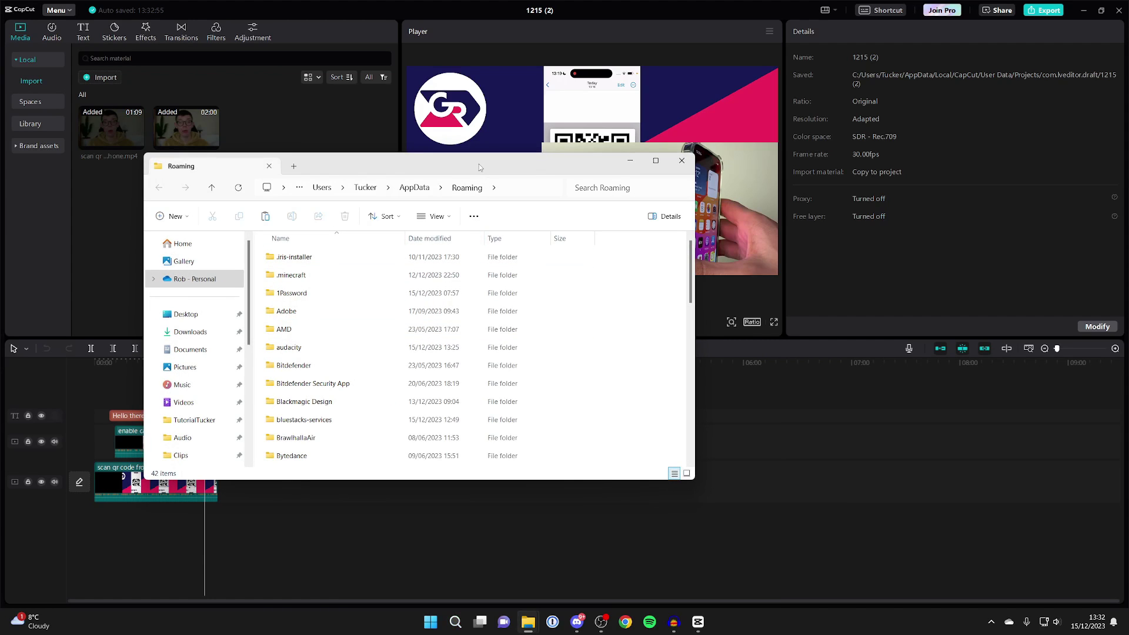
{"action": "left_click_drag", "start_coordinate": [479, 168], "coordinate": [573, 158]}
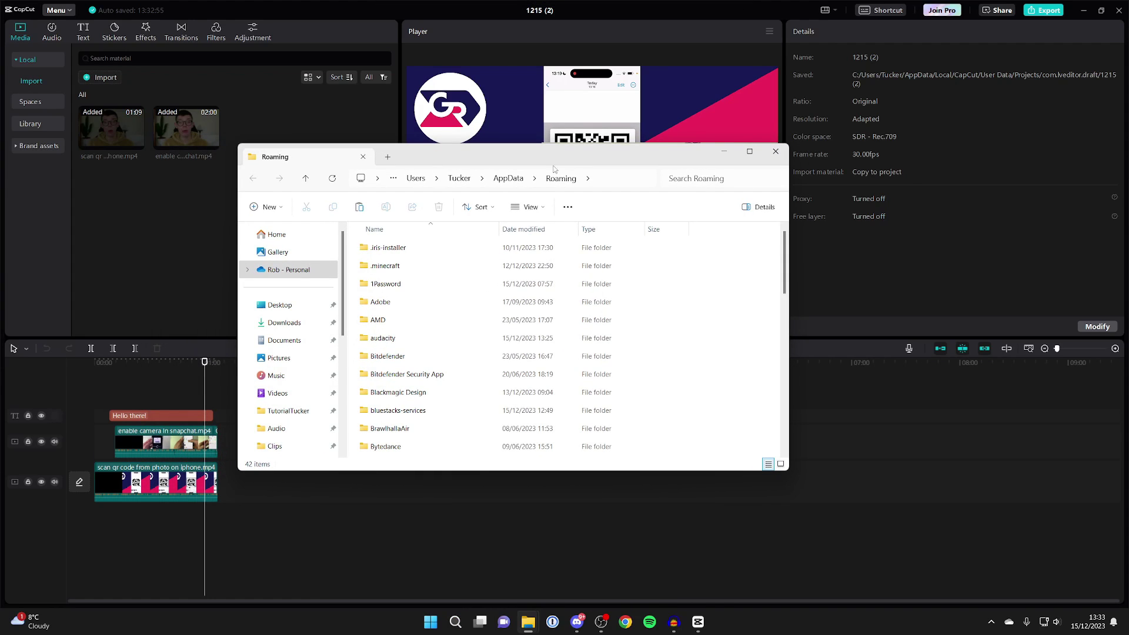
Step: Browse from AppData through Local, CapCut, User Data and Projects into com.lveditor.draft
{"action": "left_click", "coordinate": [509, 178]}
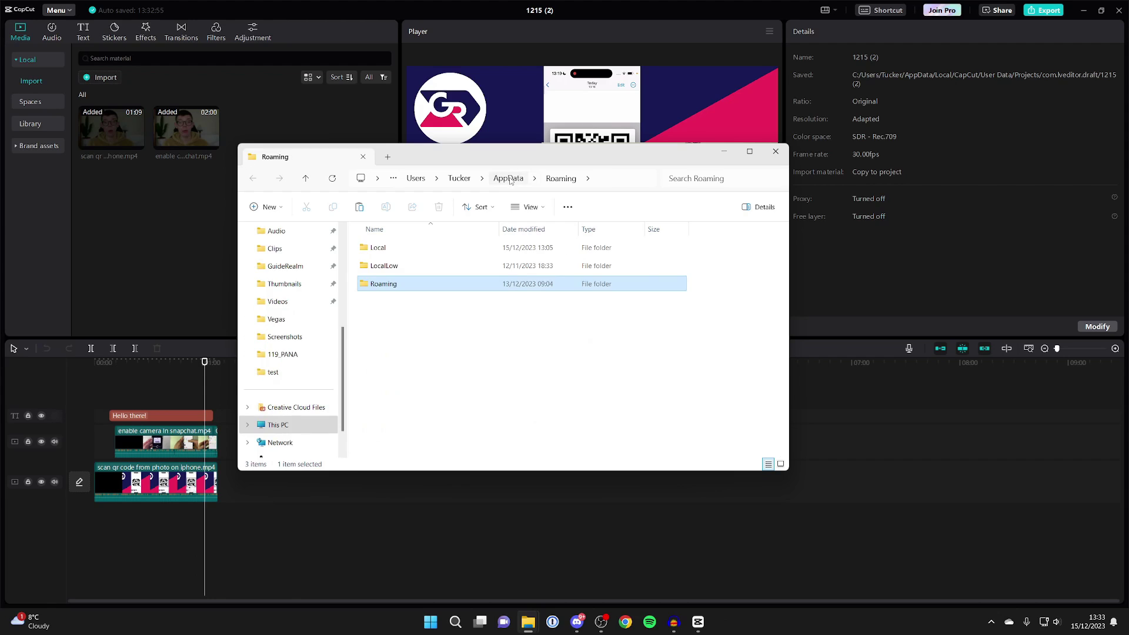
{"action": "double_click", "coordinate": [432, 253]}
{"action": "scroll", "coordinate": [433, 254], "scroll_direction": "down", "scroll_amount": 2}
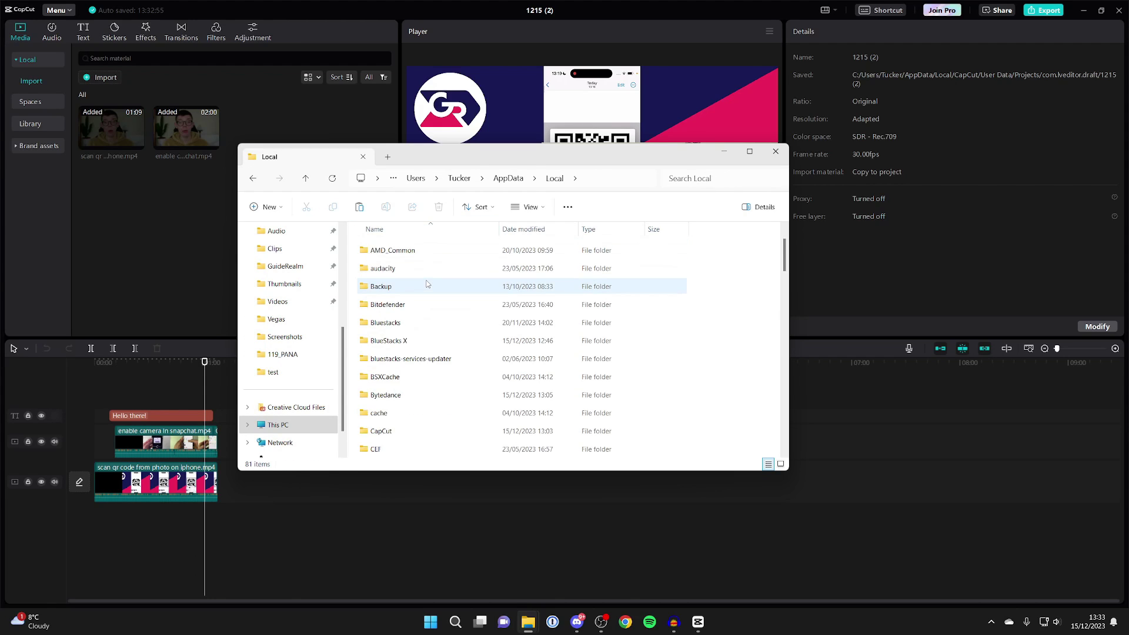
{"action": "double_click", "coordinate": [404, 375]}
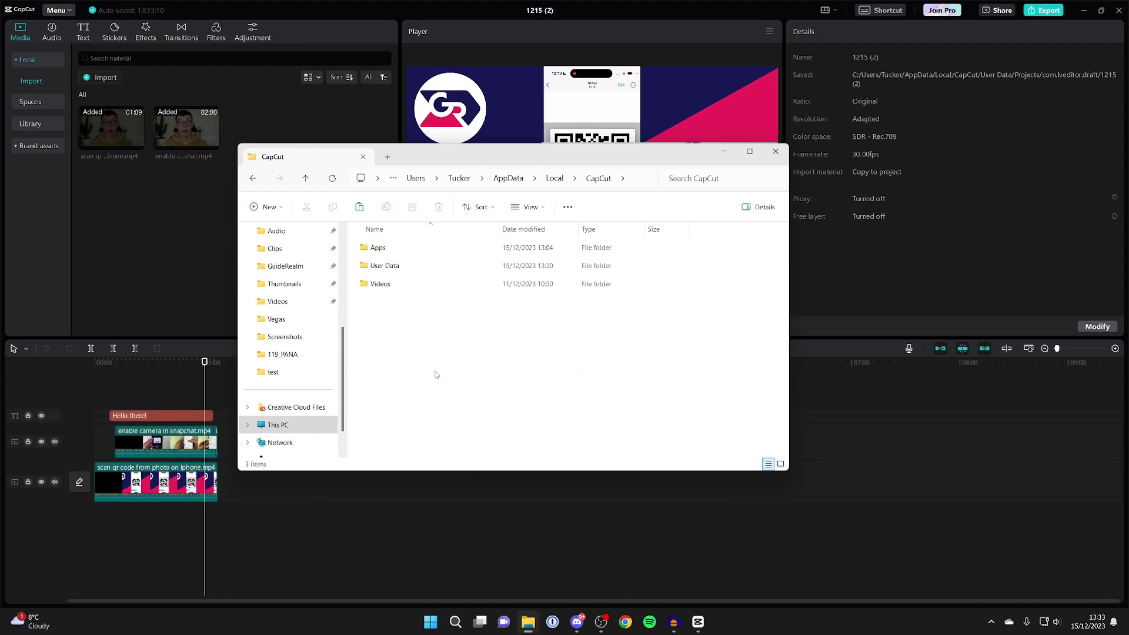
{"action": "left_click_drag", "start_coordinate": [479, 154], "coordinate": [360, 124]}
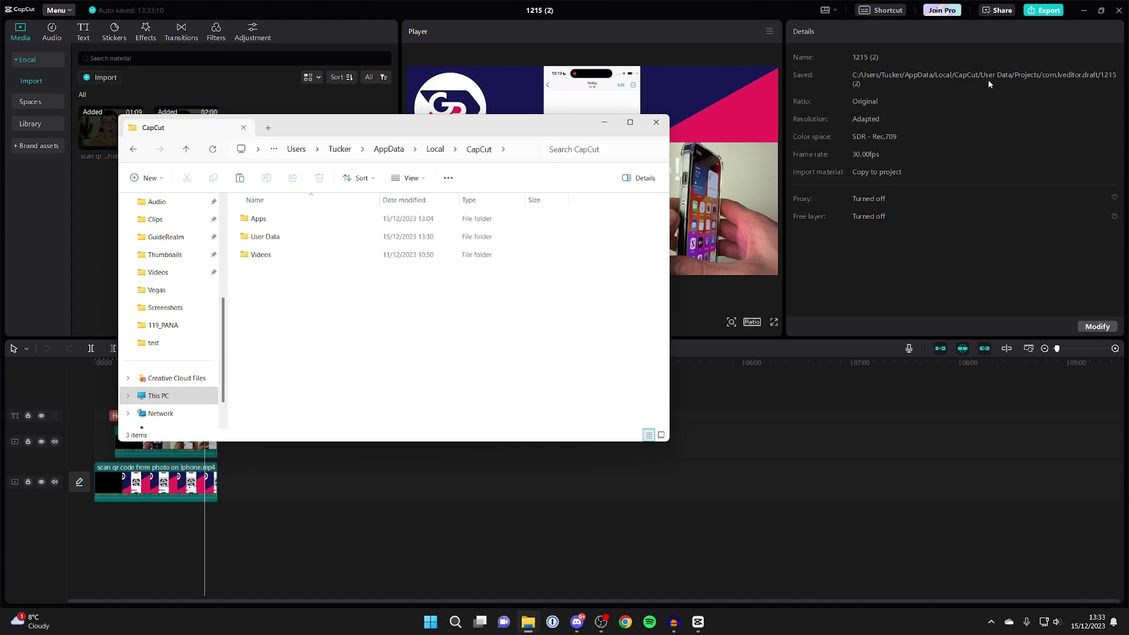
{"action": "double_click", "coordinate": [341, 236]}
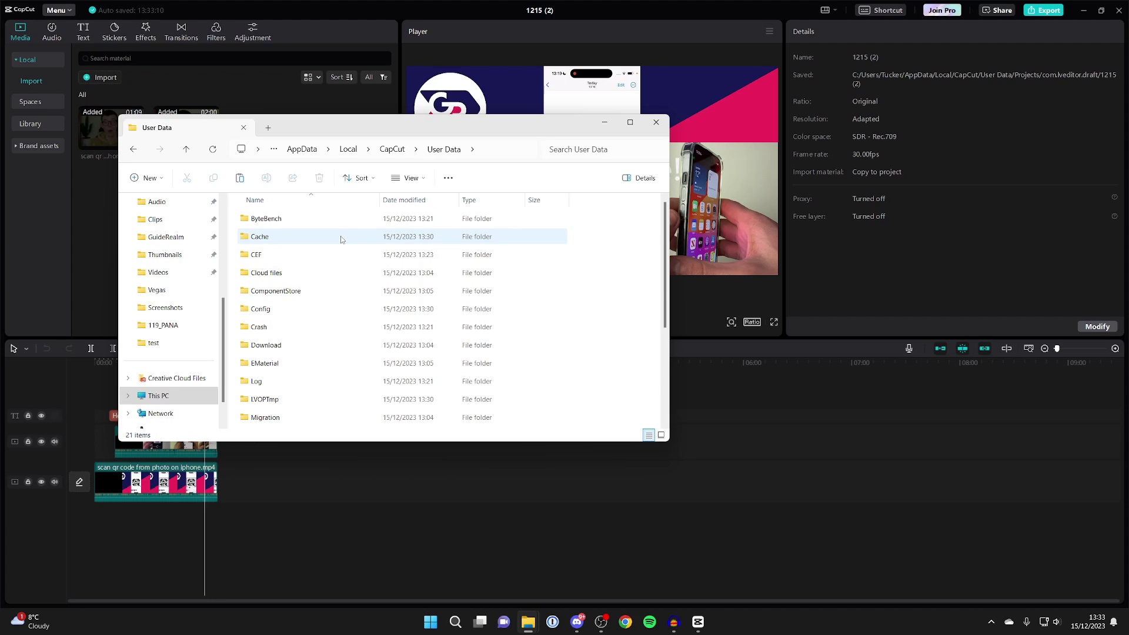
{"action": "scroll", "coordinate": [341, 238], "scroll_direction": "down", "scroll_amount": 3}
{"action": "double_click", "coordinate": [309, 331]}
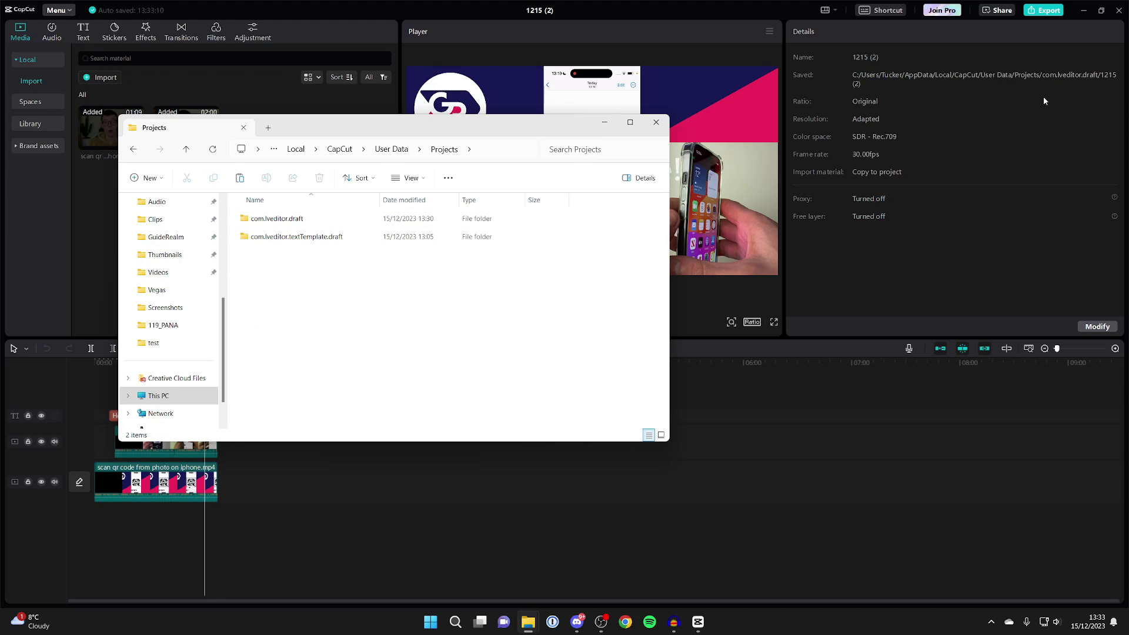
{"action": "double_click", "coordinate": [481, 222]}
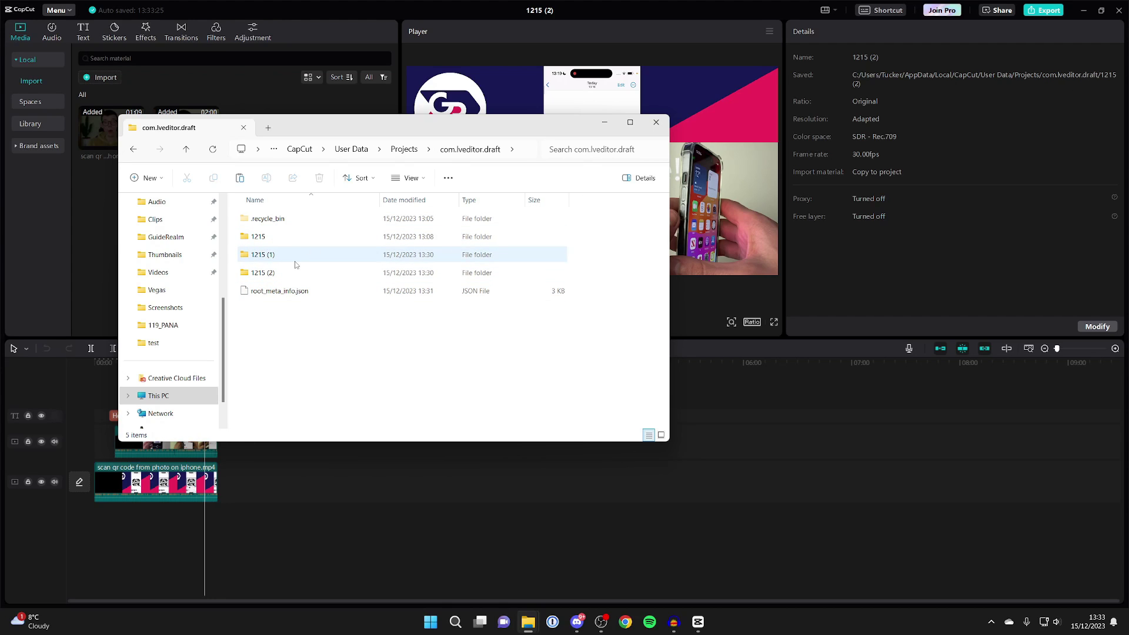
{"action": "mouse_move", "coordinate": [283, 259]}
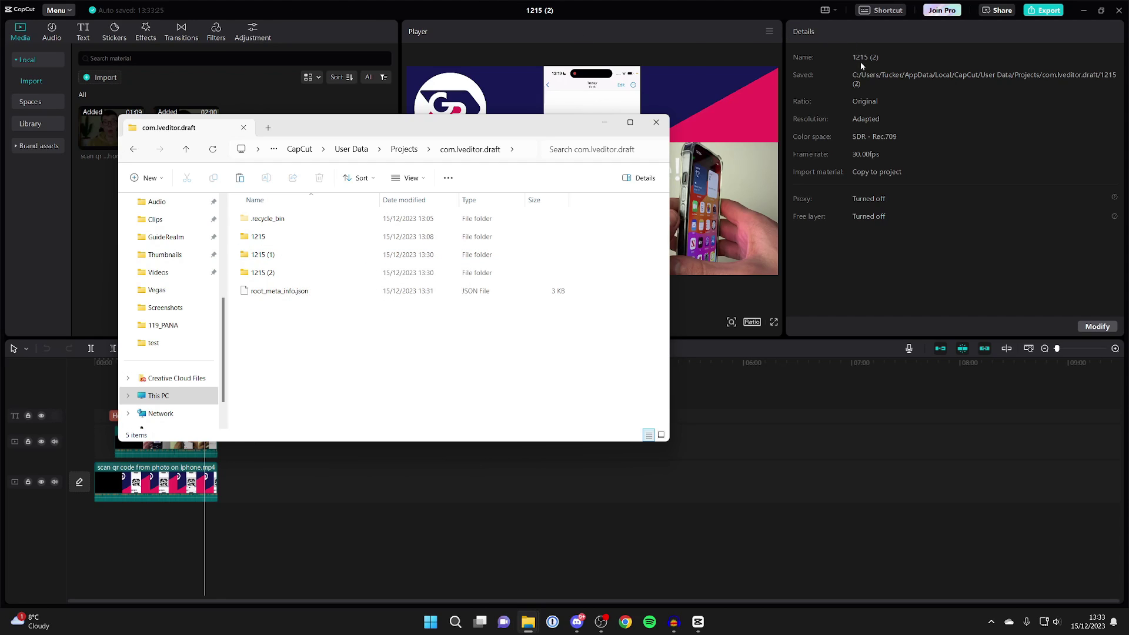
Step: Copy the 1215 (2) project folder and bring the CapCut window forward
{"action": "left_click", "coordinate": [291, 275]}
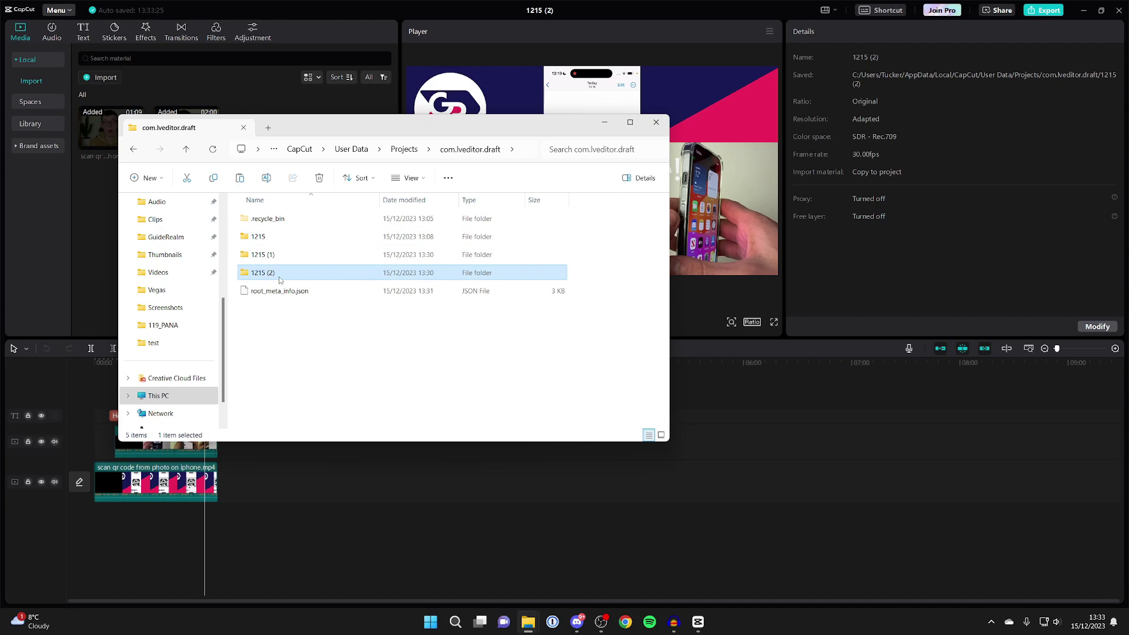
{"action": "mouse_move", "coordinate": [285, 280]}
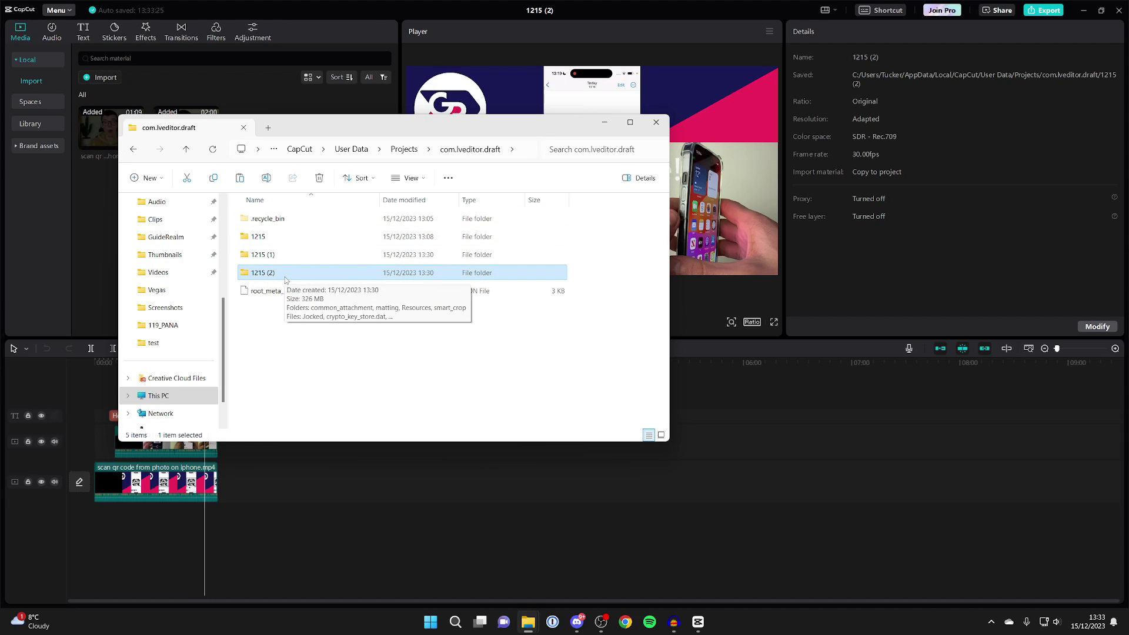
{"action": "right_click", "coordinate": [285, 280]}
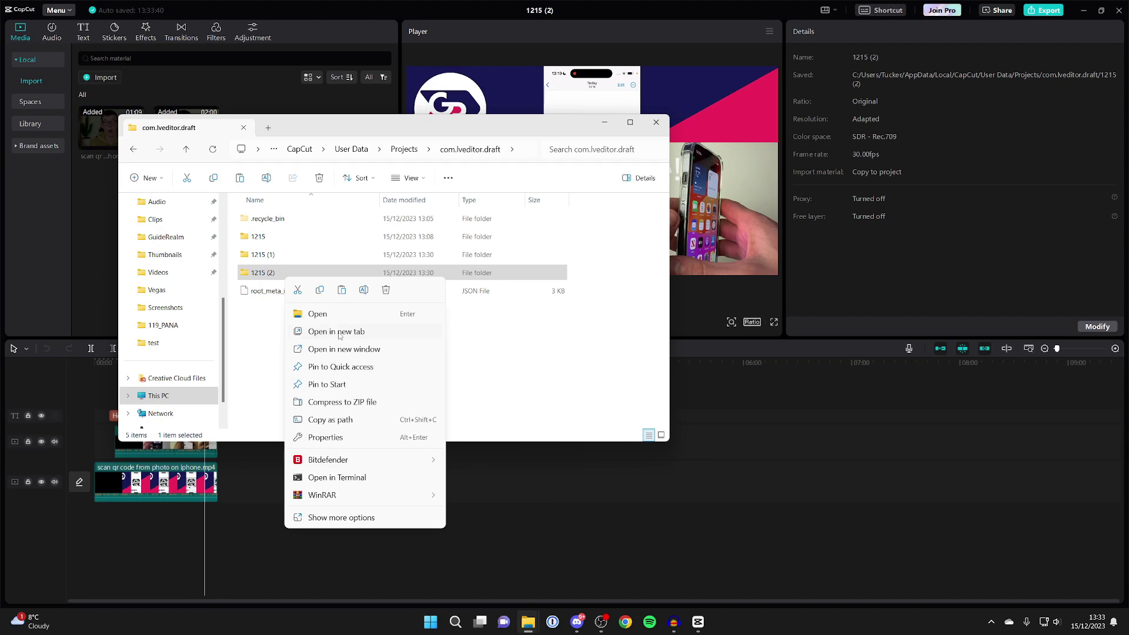
{"action": "left_click", "coordinate": [320, 290]}
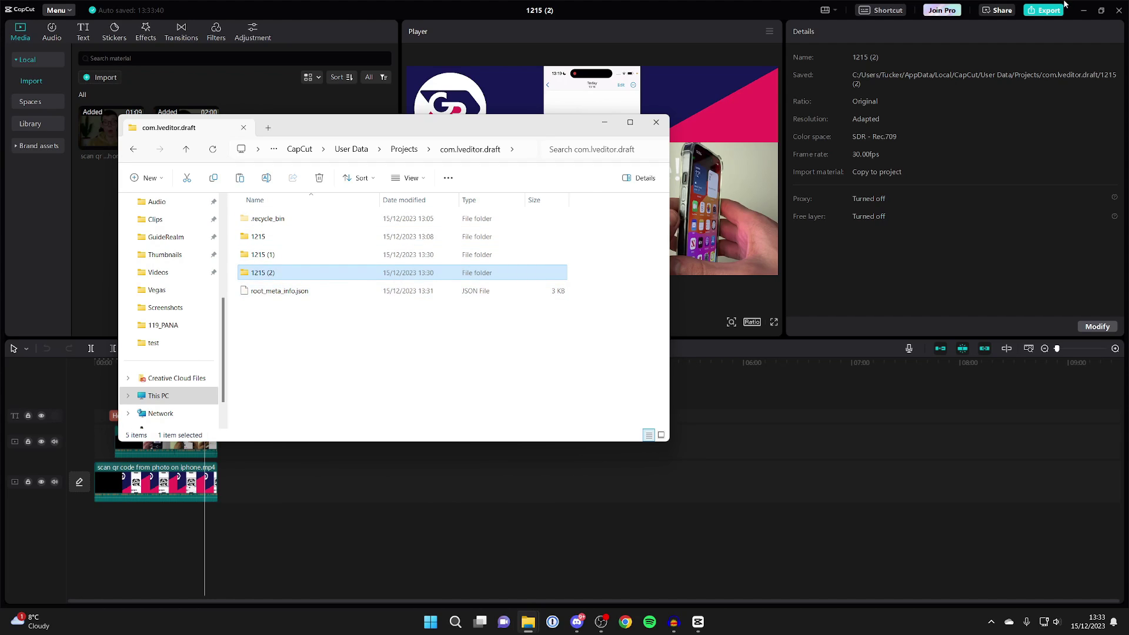
{"action": "left_click", "coordinate": [1085, 5]}
Step: Paste the 1215 (2) folder onto the desktop and drag it to the centre
{"action": "left_click", "coordinate": [1084, 10]}
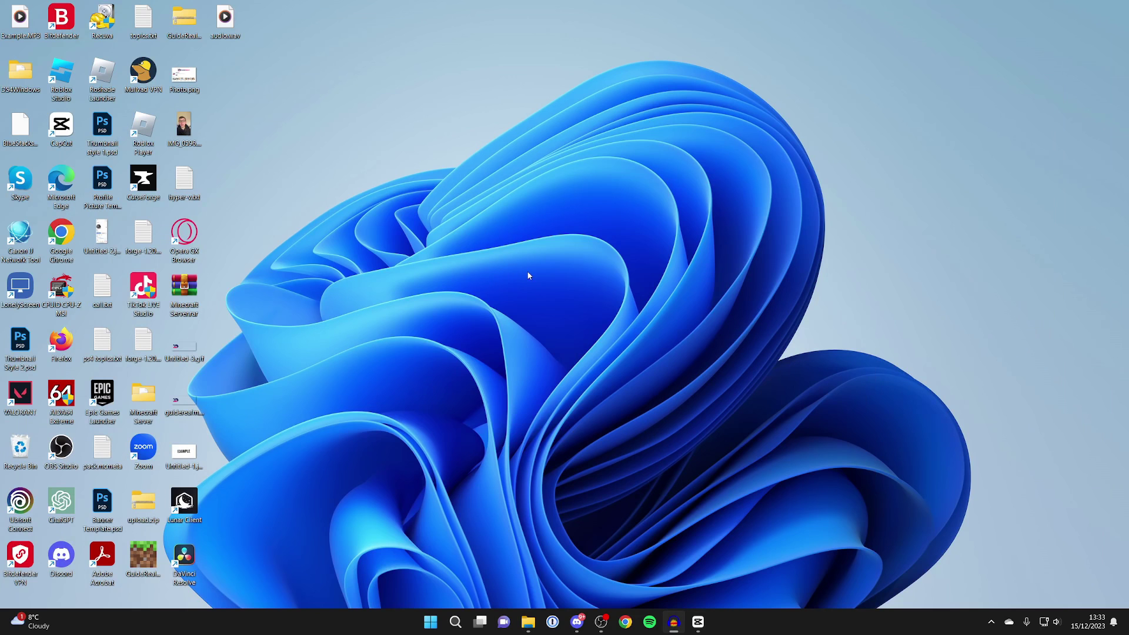
{"action": "right_click", "coordinate": [528, 275]}
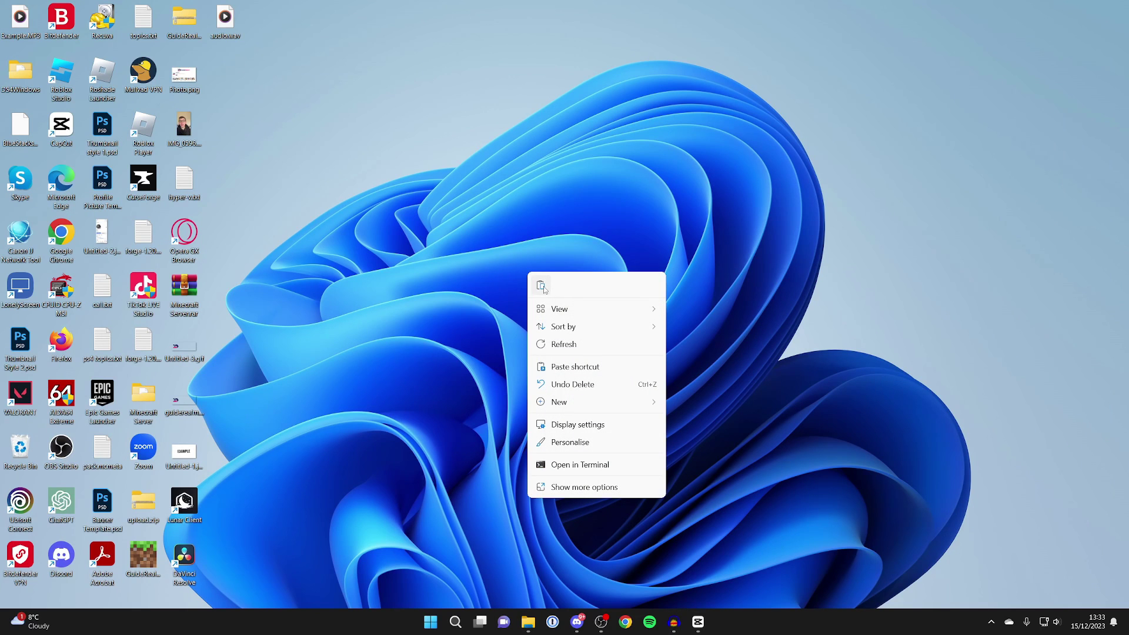
{"action": "left_click", "coordinate": [541, 286]}
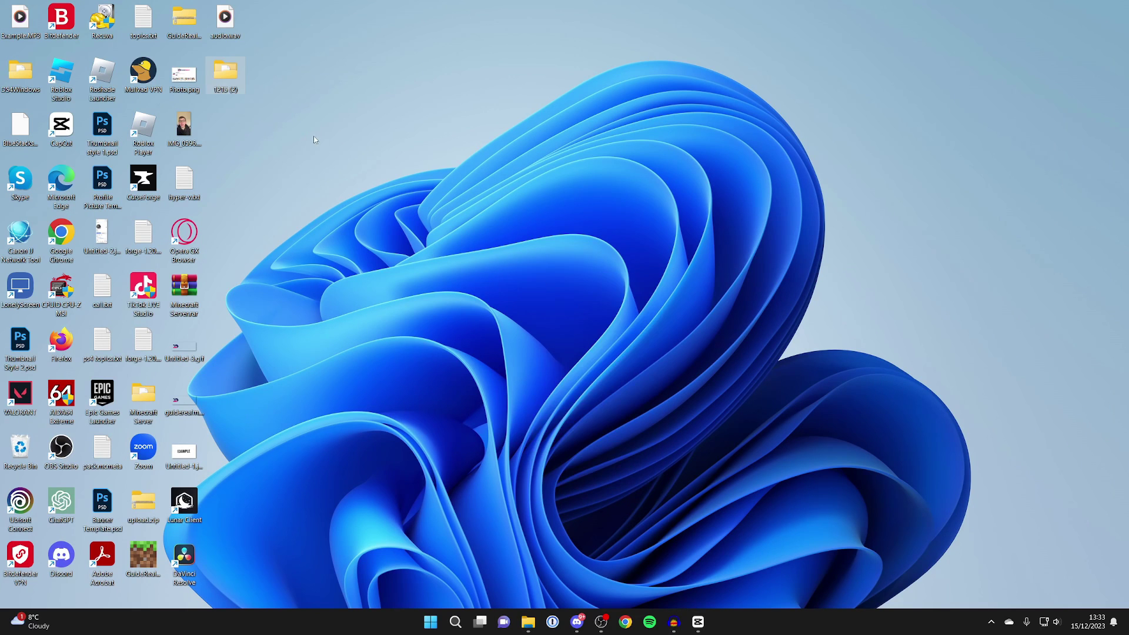
{"action": "left_click_drag", "start_coordinate": [227, 89], "coordinate": [581, 301]}
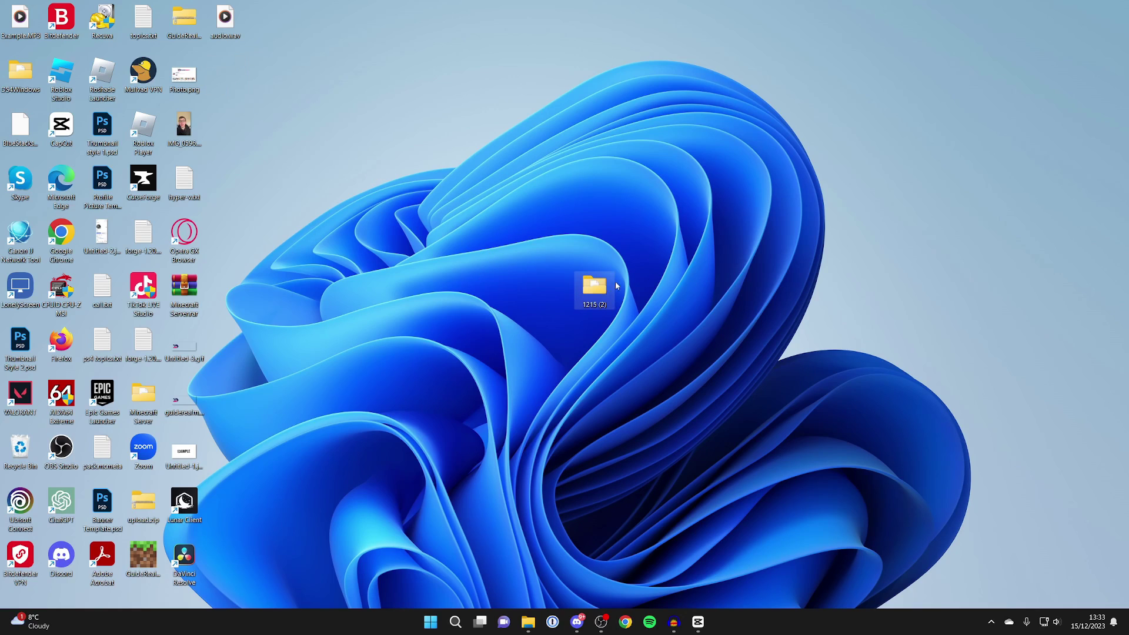
{"action": "mouse_move", "coordinate": [595, 286]}
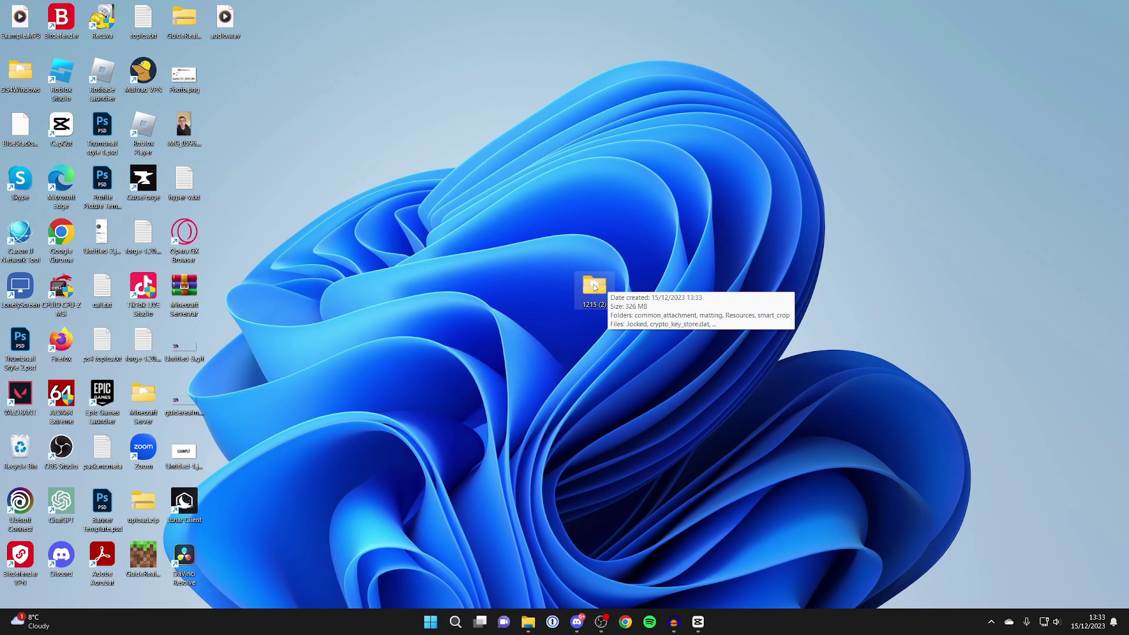
{"action": "right_click", "coordinate": [595, 287]}
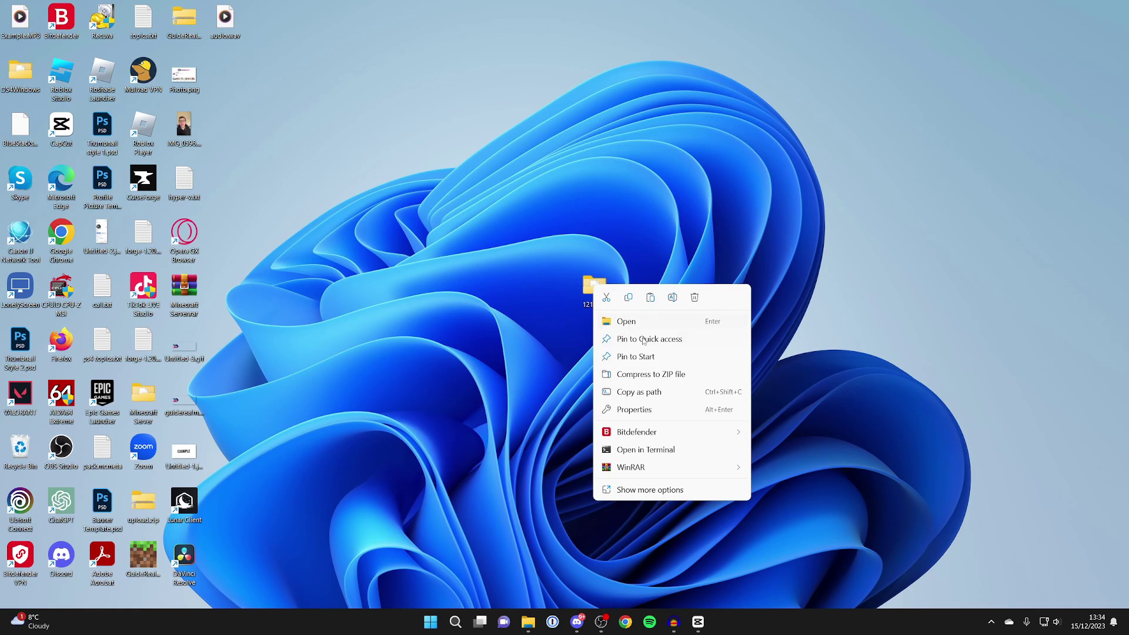
Step: Compress the folder to 1215 (2).zip with its default name and place it beside the folder
{"action": "left_click", "coordinate": [649, 376]}
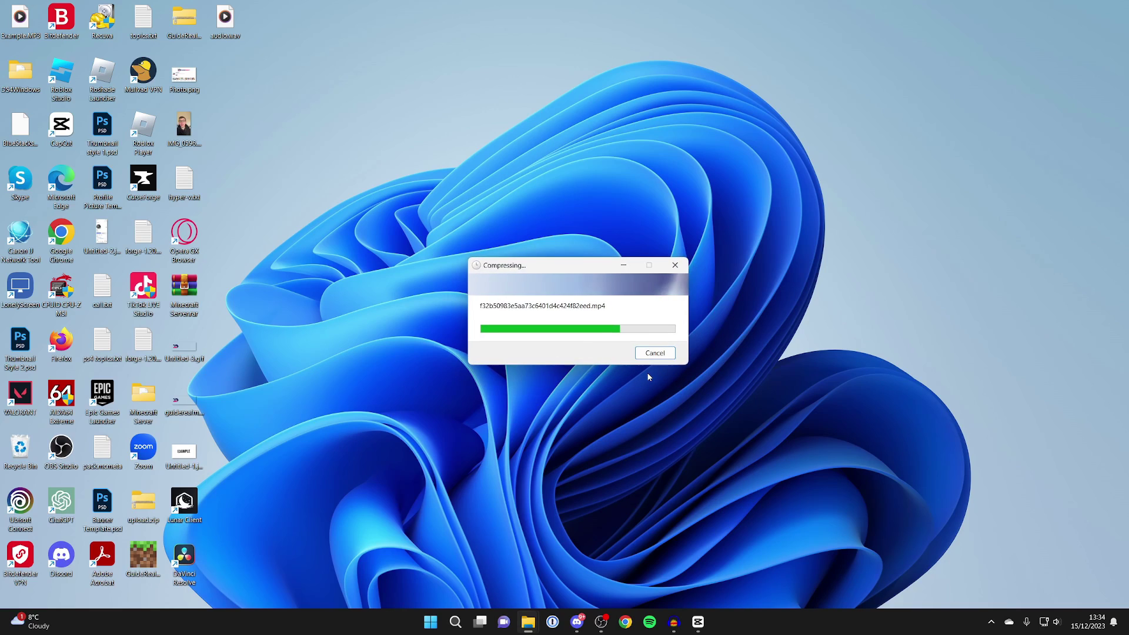
{"action": "key", "text": "Return"}
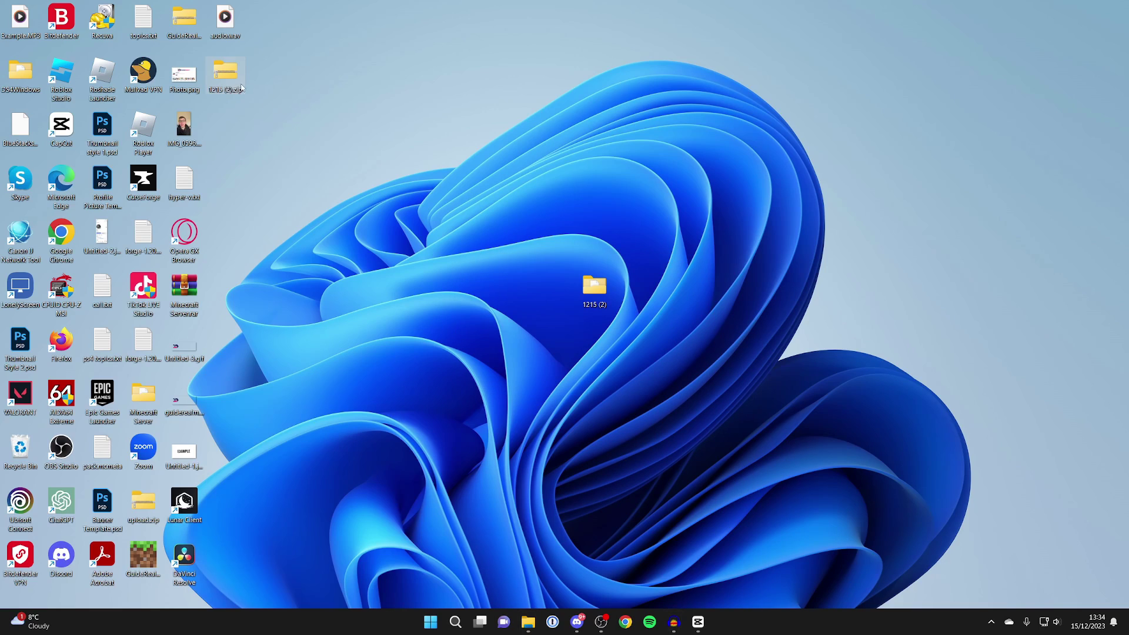
{"action": "left_click_drag", "start_coordinate": [226, 73], "coordinate": [634, 297]}
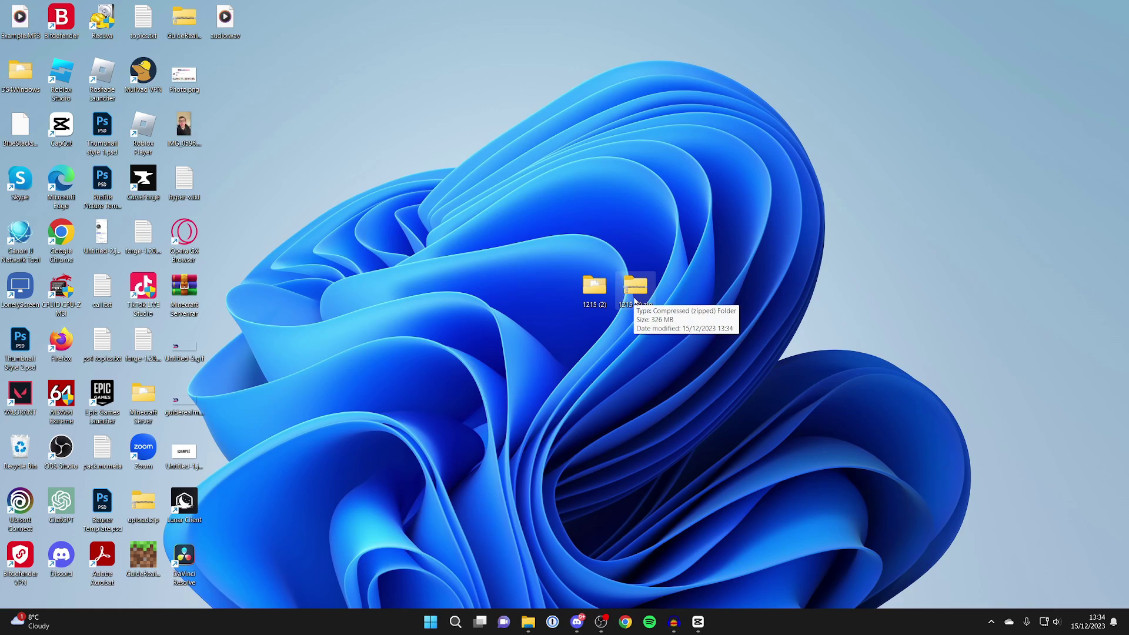
Step: Confirm 1215 (2).zip contains the 1215 (2) folder, then switch back to CapCut
{"action": "double_click", "coordinate": [638, 295]}
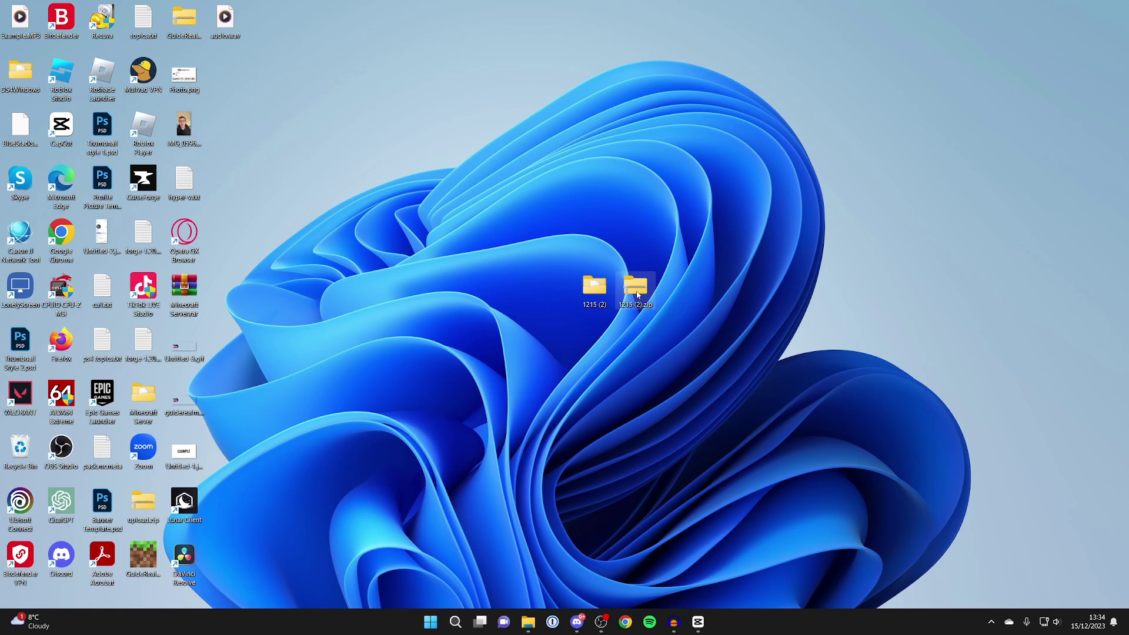
{"action": "left_click", "coordinate": [291, 234]}
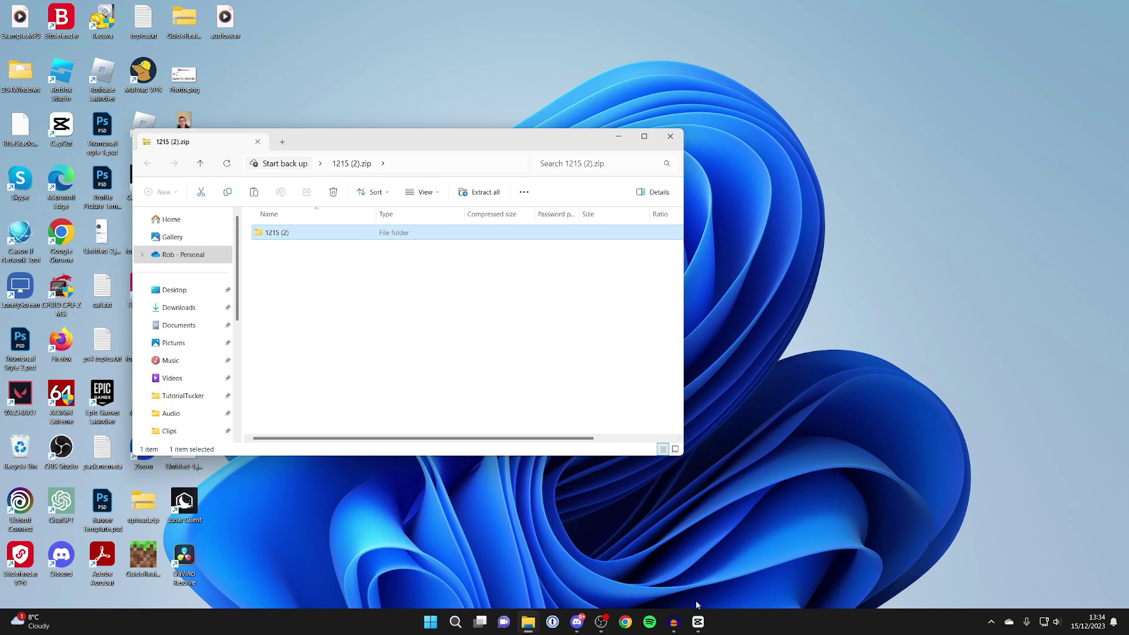
{"action": "left_click", "coordinate": [698, 622]}
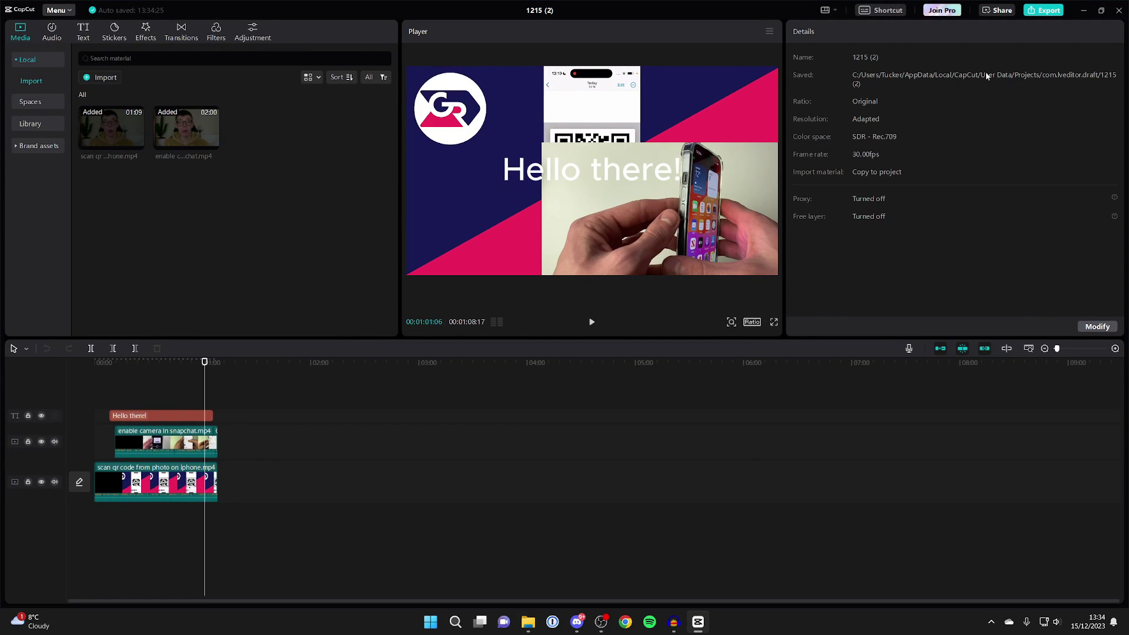
Step: Leave the editor and move the 1215 (2) project to CapCut's trash
{"action": "left_click", "coordinate": [1093, 6]}
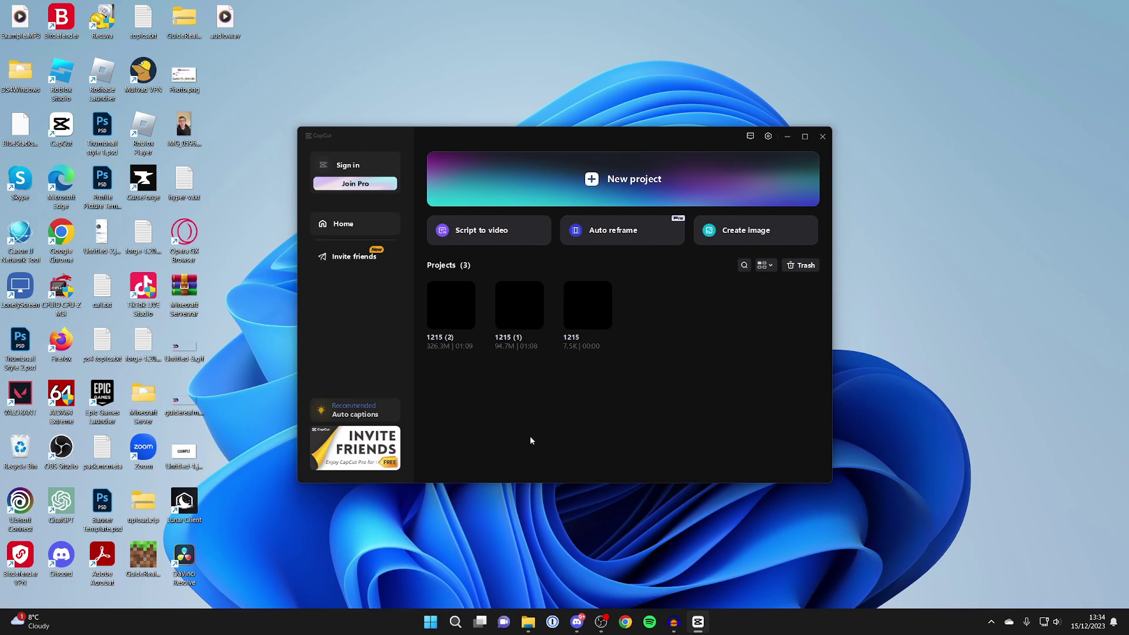
{"action": "left_click", "coordinate": [467, 322]}
{"action": "left_click", "coordinate": [503, 392]}
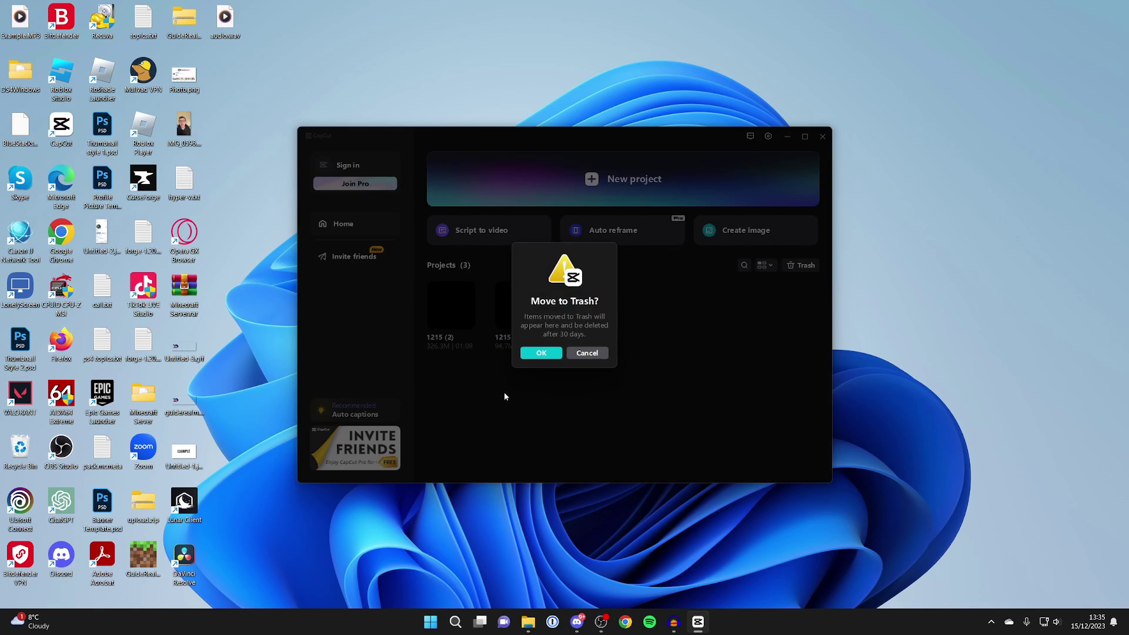
{"action": "left_click", "coordinate": [541, 353]}
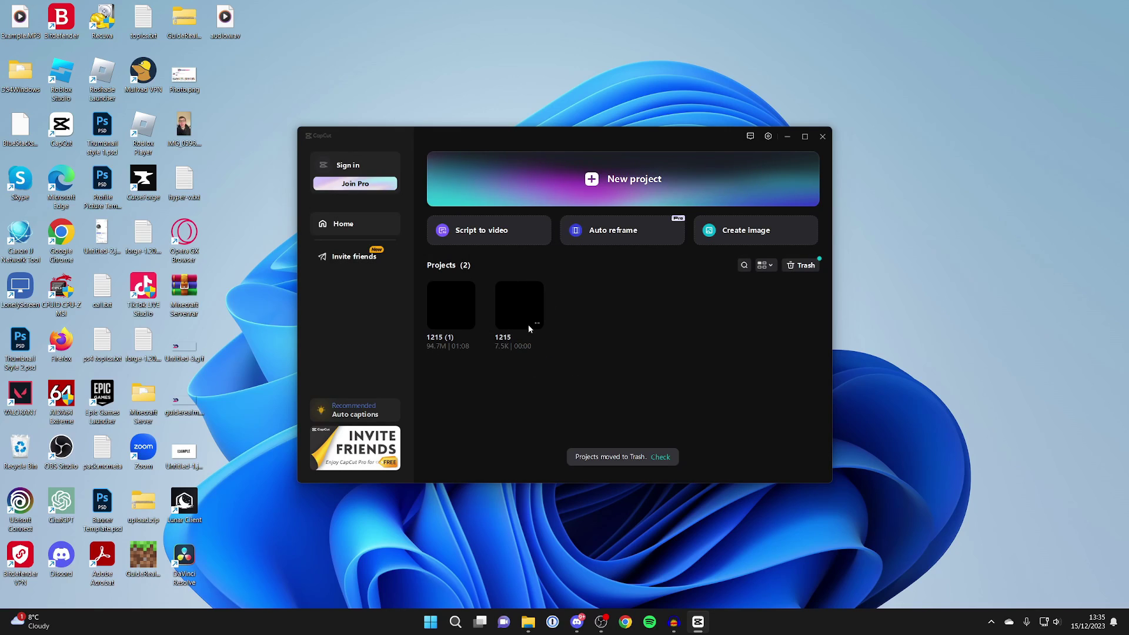
Step: Permanently delete 1215 (2) from the Trash, then close CapCut
{"action": "left_click", "coordinate": [661, 457]}
{"action": "left_click", "coordinate": [608, 408]}
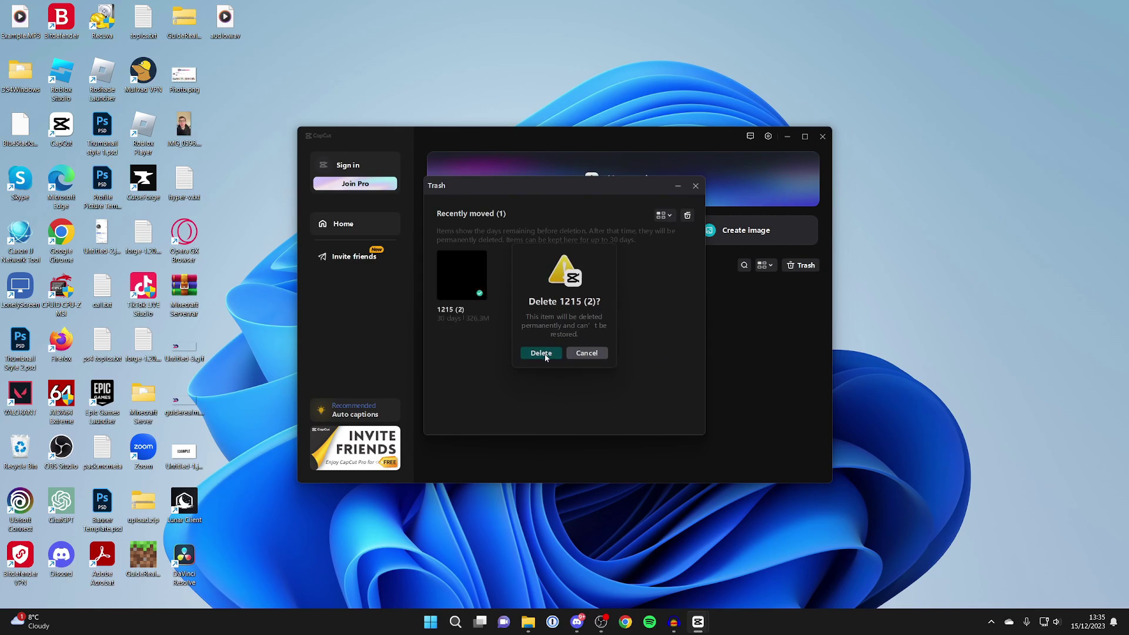
{"action": "left_click", "coordinate": [541, 352]}
{"action": "left_click", "coordinate": [695, 186]}
{"action": "left_click", "coordinate": [822, 136]}
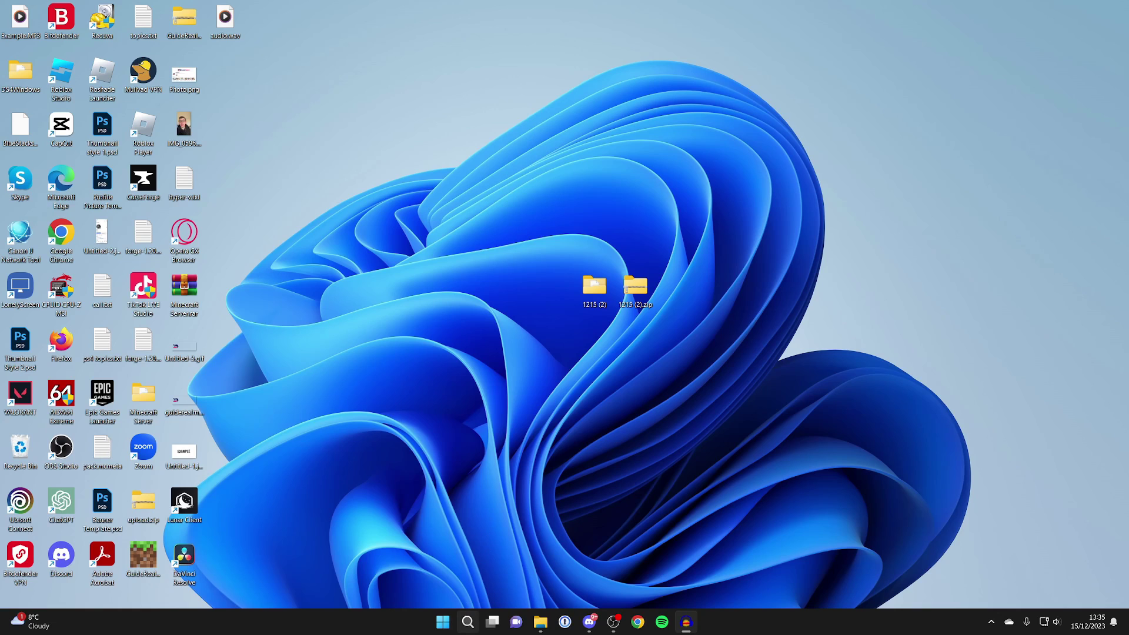
Step: Open the AppData Roaming folder with a %appdata% search
{"action": "left_click", "coordinate": [468, 621]}
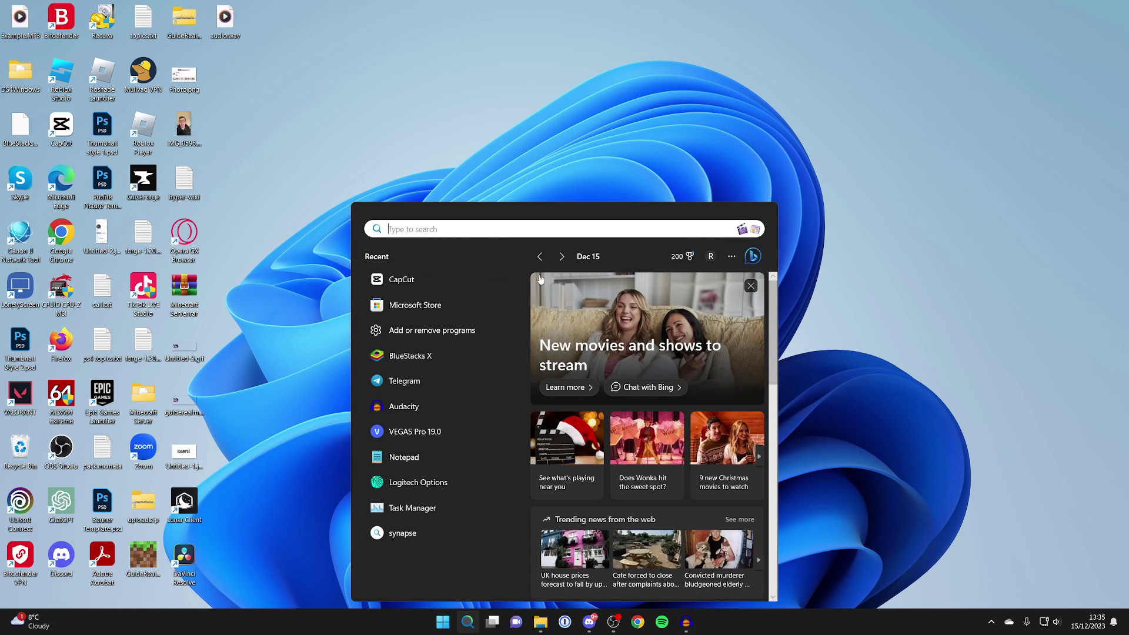
{"action": "type", "text": "%appdata%"}
{"action": "key", "text": "Return"}
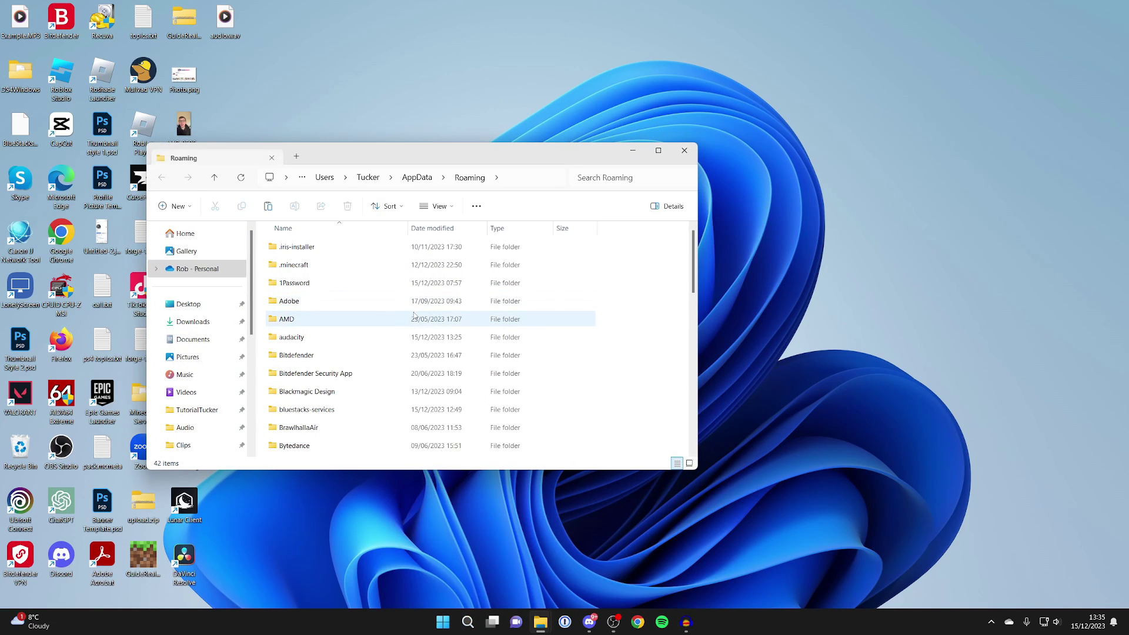
Step: Browse through Local, CapCut, User Data and Projects into com.lveditor.draft
{"action": "left_click", "coordinate": [428, 178]}
{"action": "double_click", "coordinate": [391, 246]}
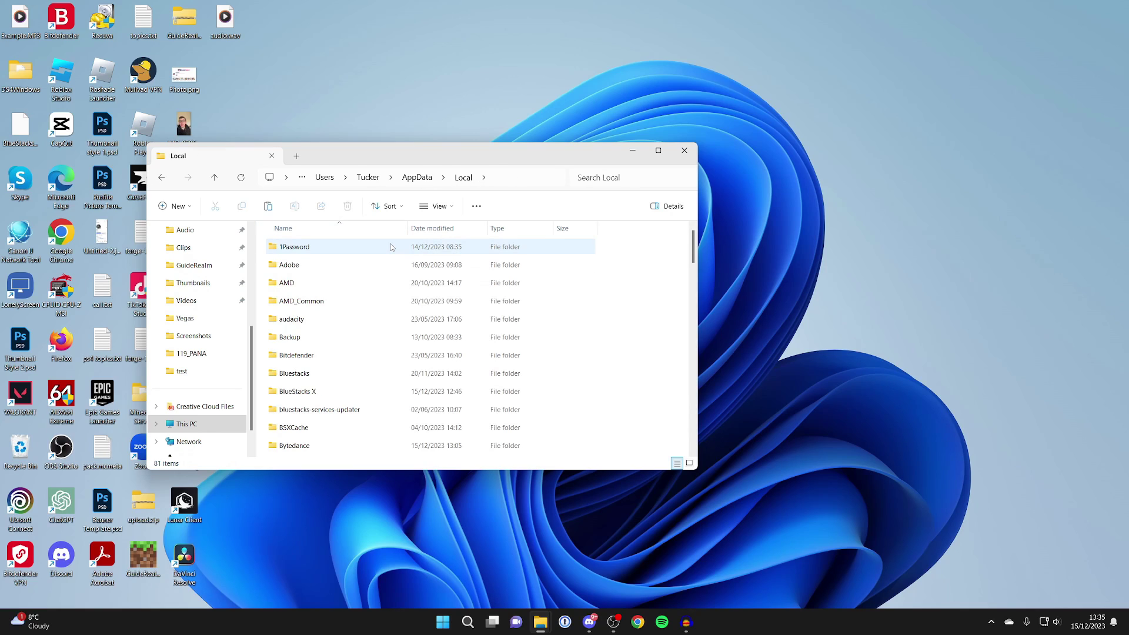
{"action": "scroll", "coordinate": [391, 247], "scroll_direction": "down", "scroll_amount": 1}
{"action": "double_click", "coordinate": [297, 431]}
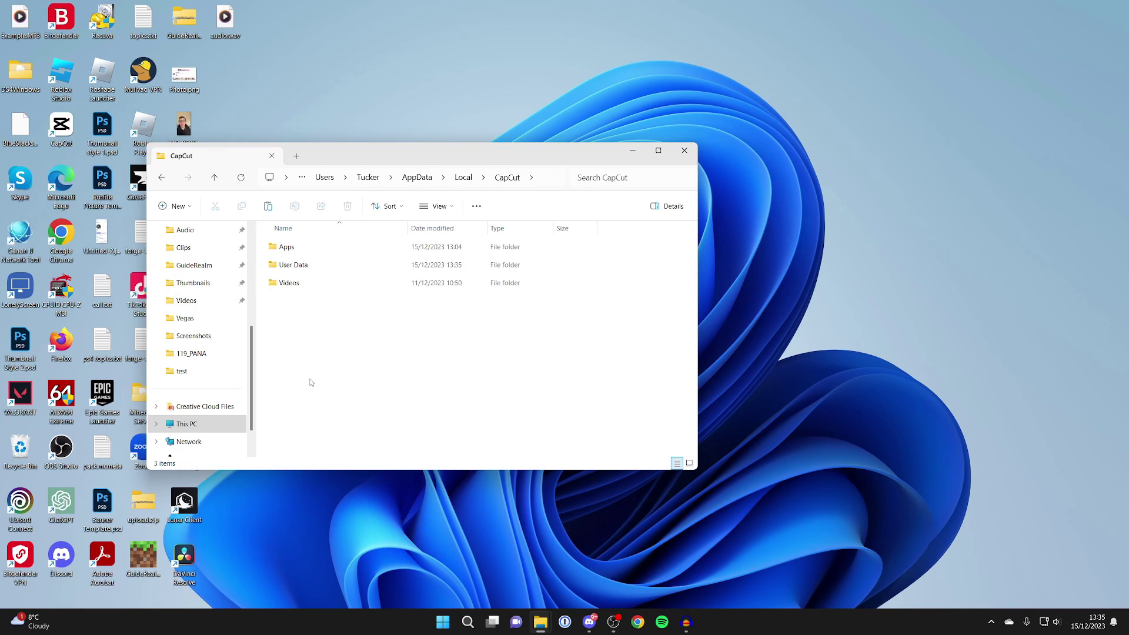
{"action": "double_click", "coordinate": [311, 266]}
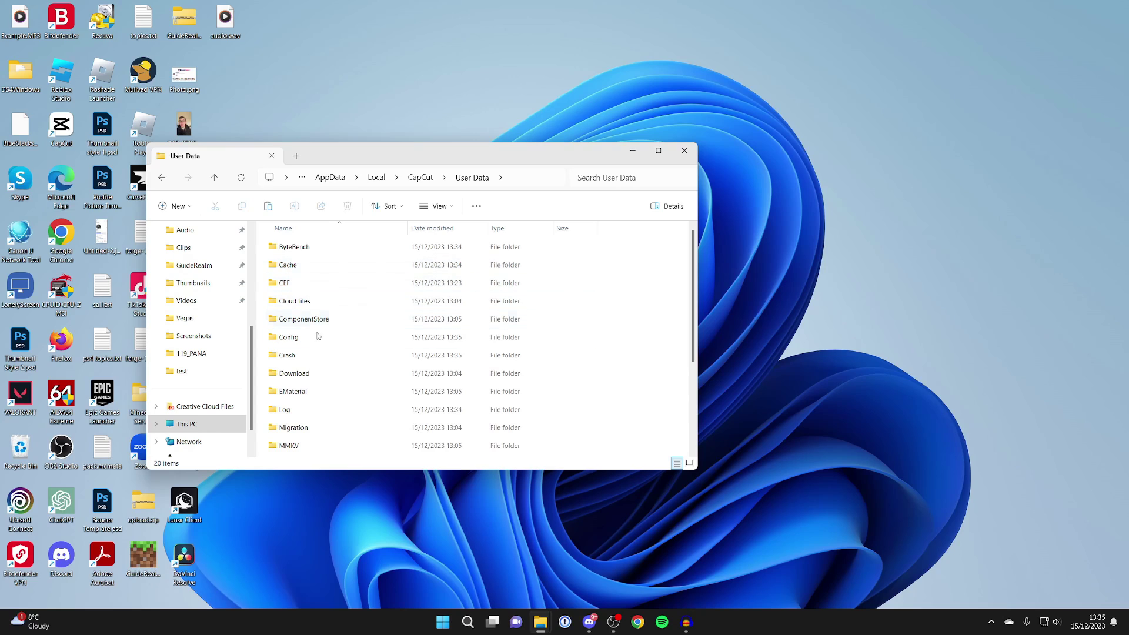
{"action": "scroll", "coordinate": [318, 336], "scroll_direction": "down", "scroll_amount": 3}
{"action": "double_click", "coordinate": [310, 395]}
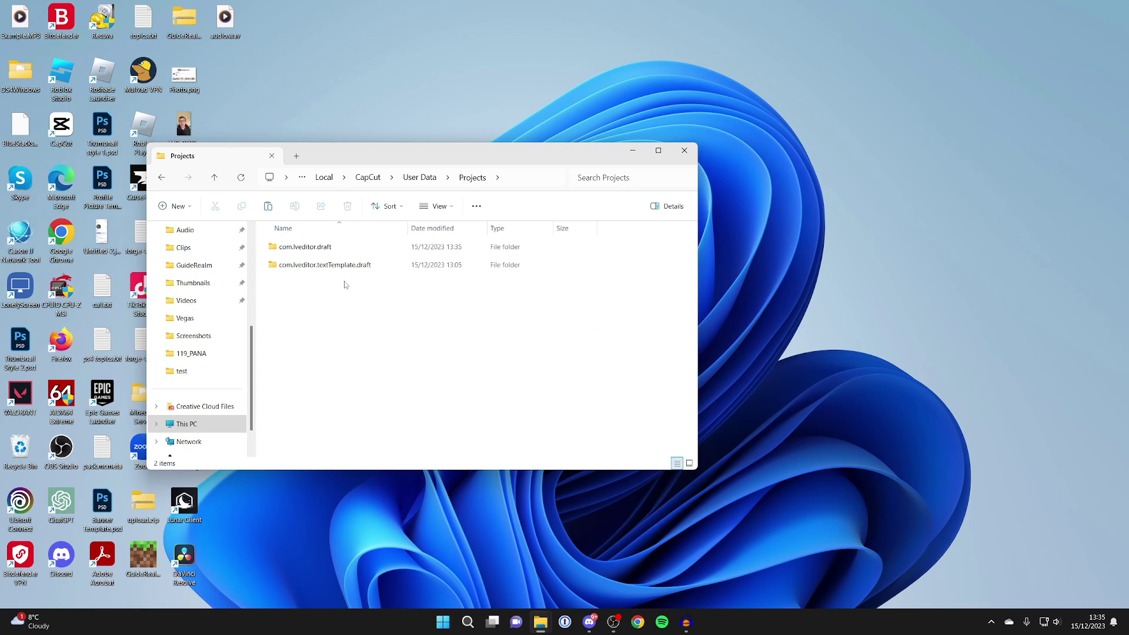
{"action": "double_click", "coordinate": [370, 249]}
{"action": "left_click_drag", "start_coordinate": [410, 161], "coordinate": [288, 150]}
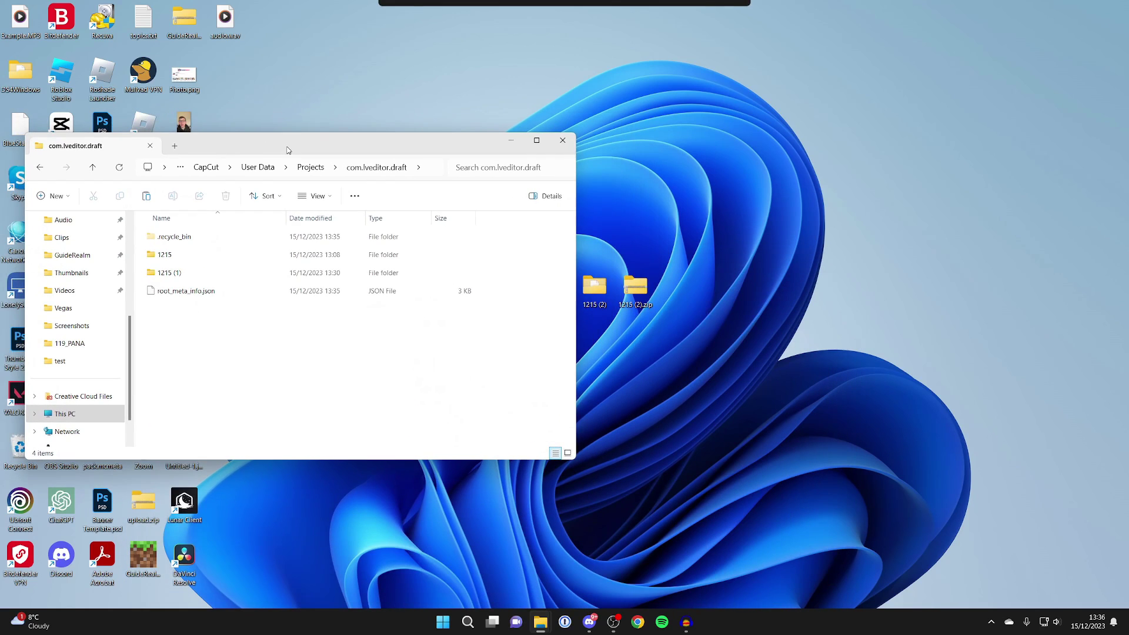
Step: Extract the 1215 (2) folder from 1215 (2).zip into the com.lveditor.draft folder
{"action": "double_click", "coordinate": [635, 286]}
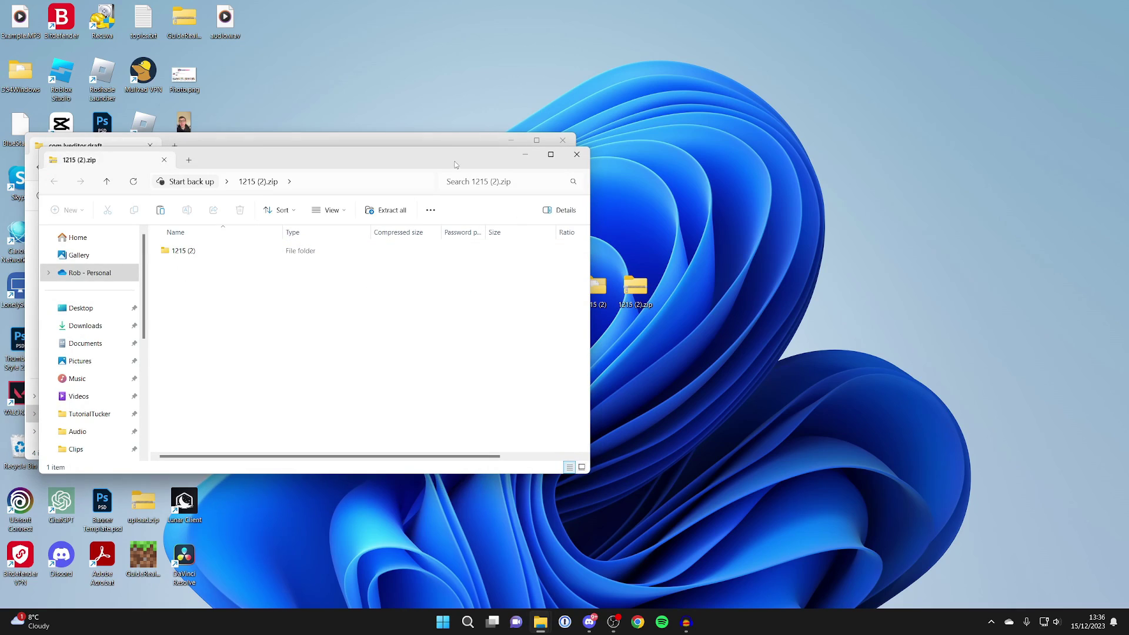
{"action": "left_click_drag", "start_coordinate": [457, 163], "coordinate": [878, 231]}
{"action": "left_click", "coordinate": [741, 319]}
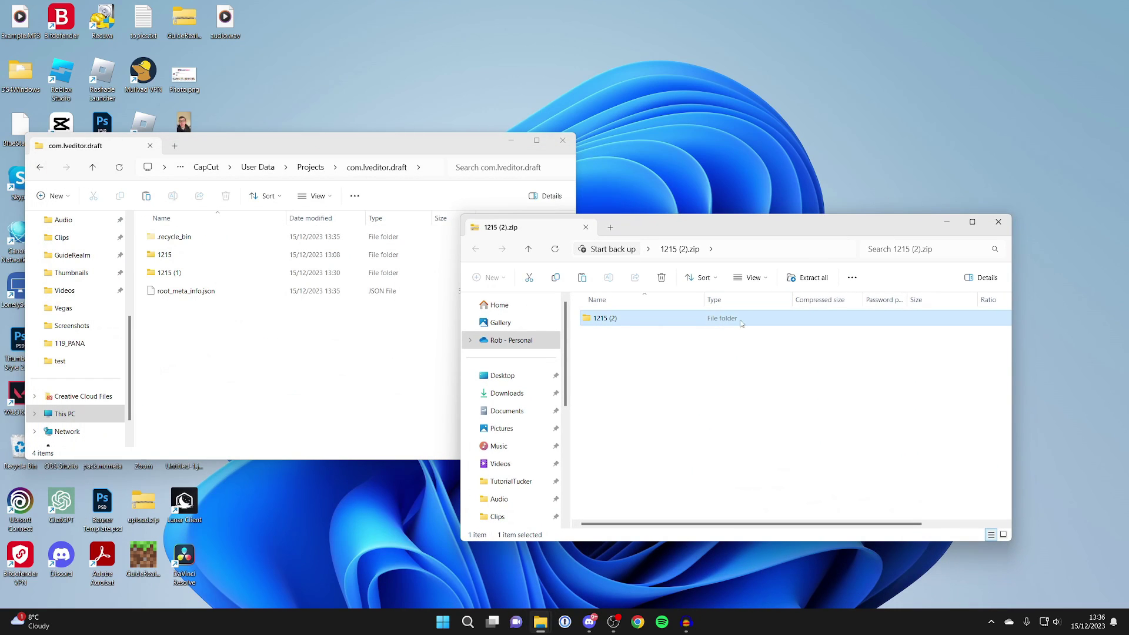
{"action": "left_click_drag", "start_coordinate": [741, 319], "coordinate": [244, 383]}
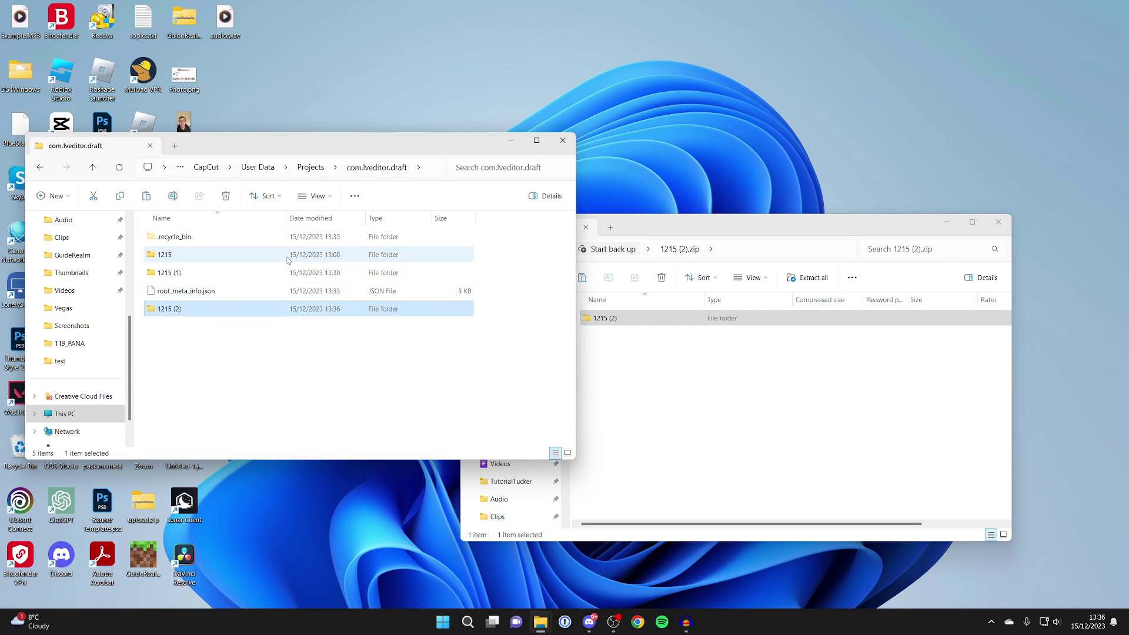
Step: Launch CapCut via search 'cap', open project 1215 (2), and scrub its timeline near ten seconds
{"action": "left_click", "coordinate": [467, 622]}
{"action": "type", "text": "cap"}
{"action": "key", "text": "Return"}
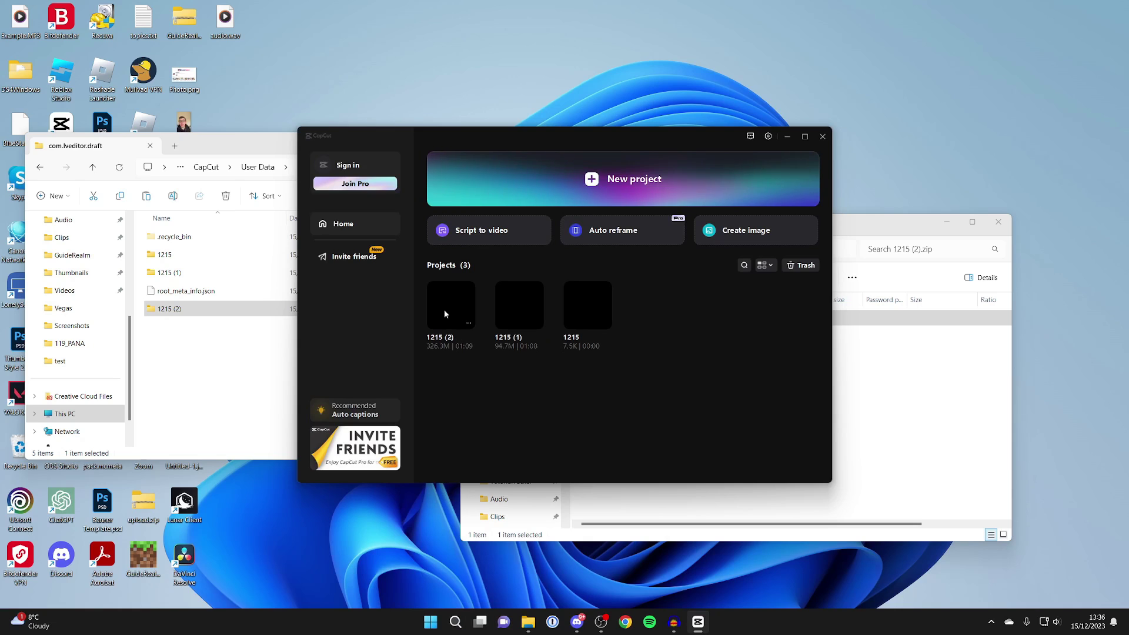
{"action": "left_click", "coordinate": [451, 309]}
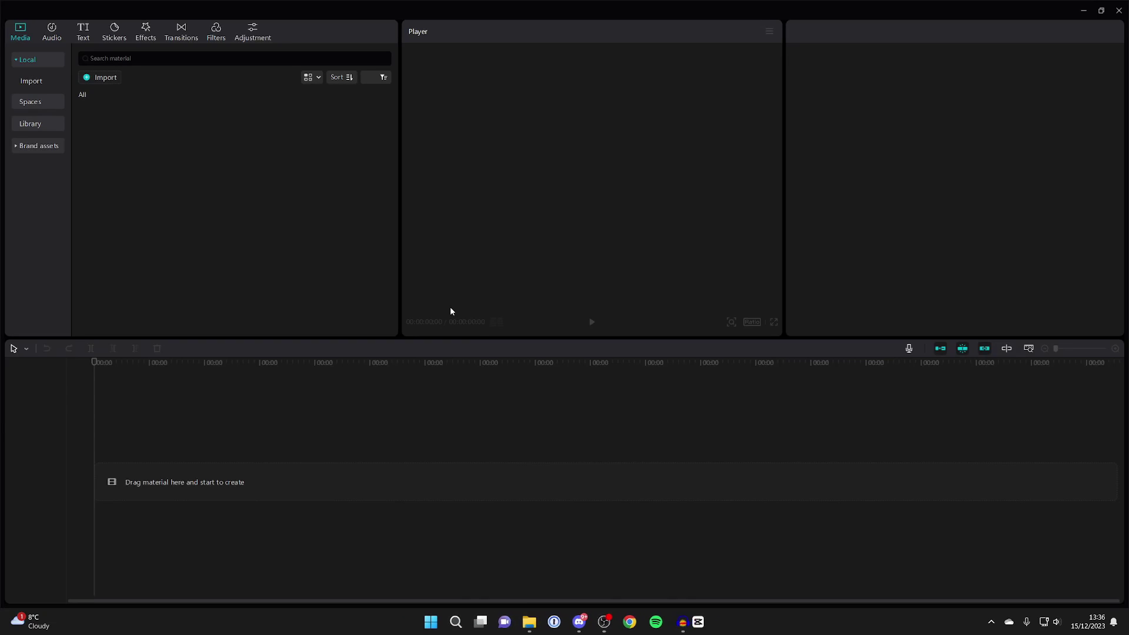
{"action": "left_click", "coordinate": [205, 449]}
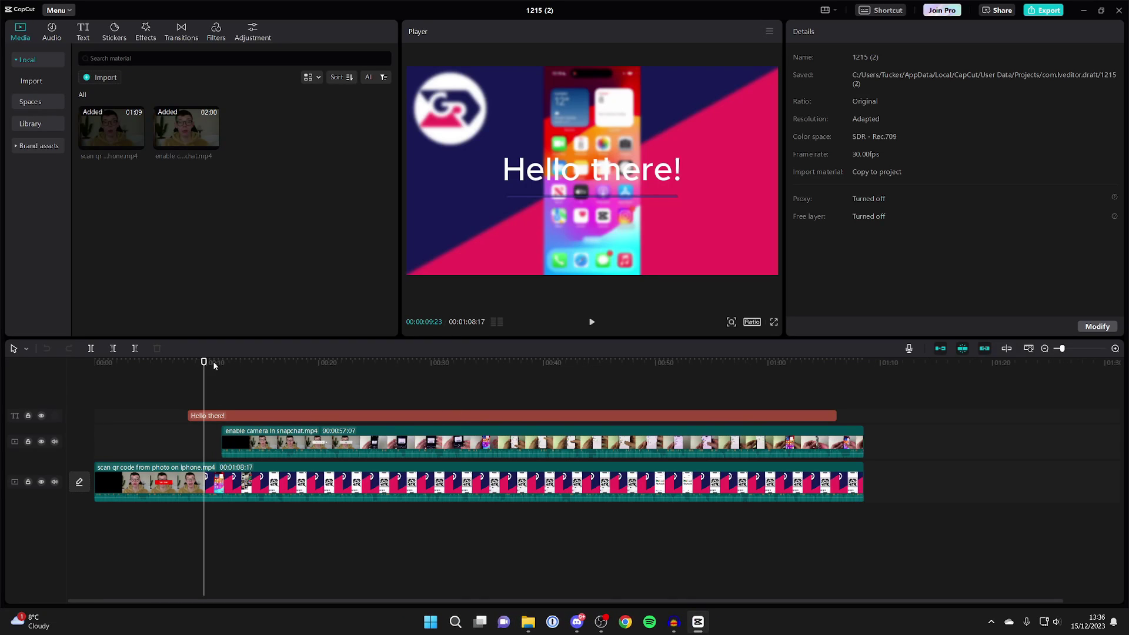
{"action": "left_click_drag", "start_coordinate": [207, 366], "coordinate": [225, 366]}
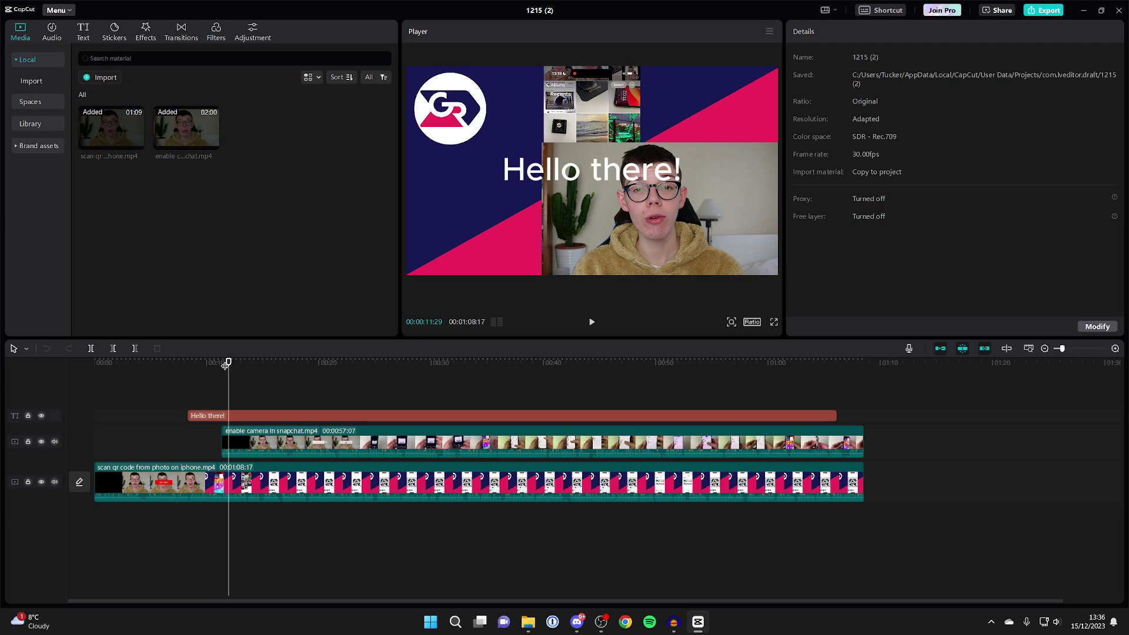